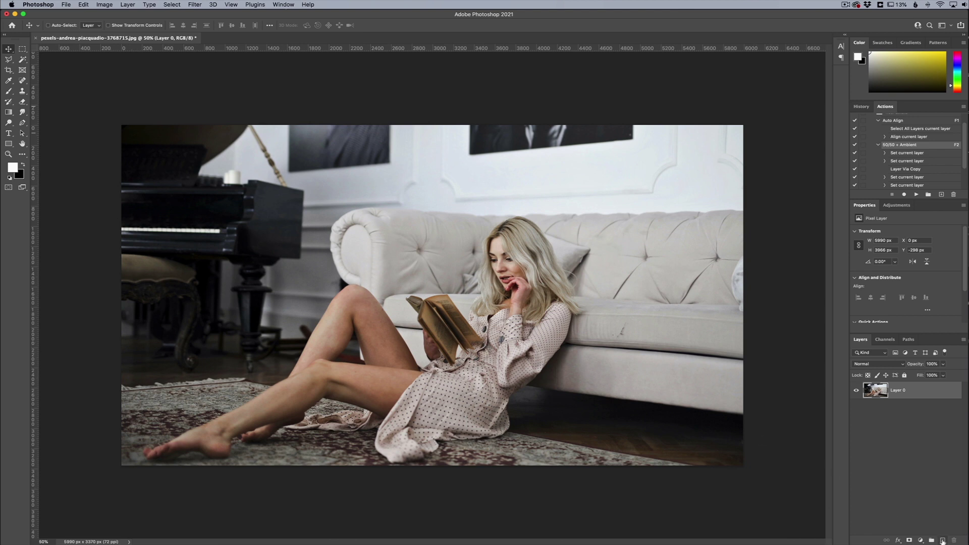
Add a new layer and outline the area from the open book around the woman's head and shoulders with the Polygonal Lasso.
{"action": "left_click", "coordinate": [942, 539]}
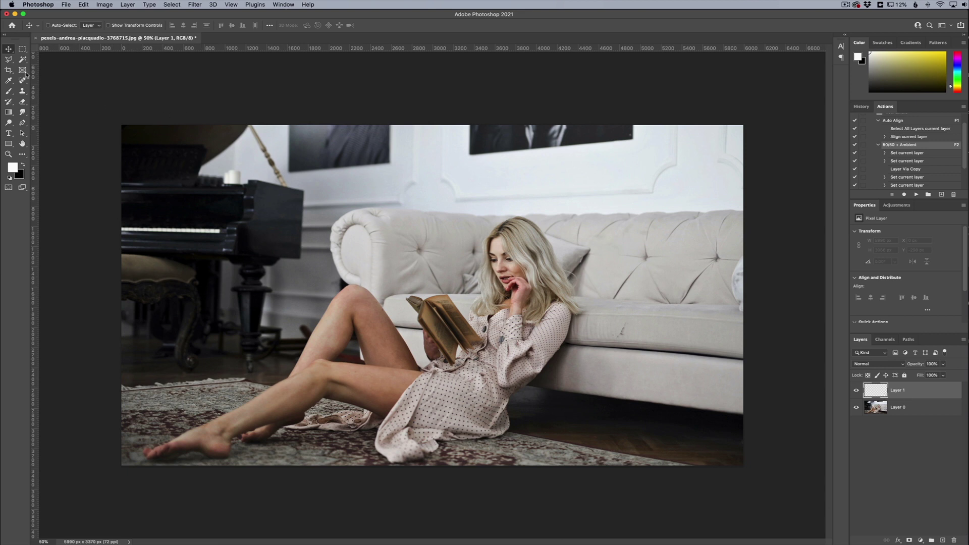
{"action": "left_click", "coordinate": [9, 59]}
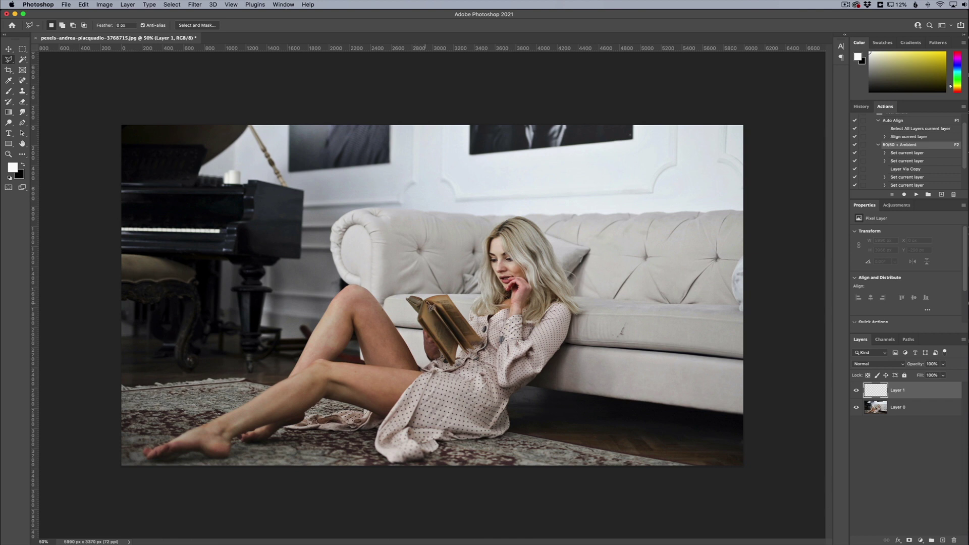
{"action": "left_click", "coordinate": [406, 297]}
{"action": "left_click", "coordinate": [471, 183]}
{"action": "left_click", "coordinate": [556, 211]}
{"action": "left_click", "coordinate": [594, 251]}
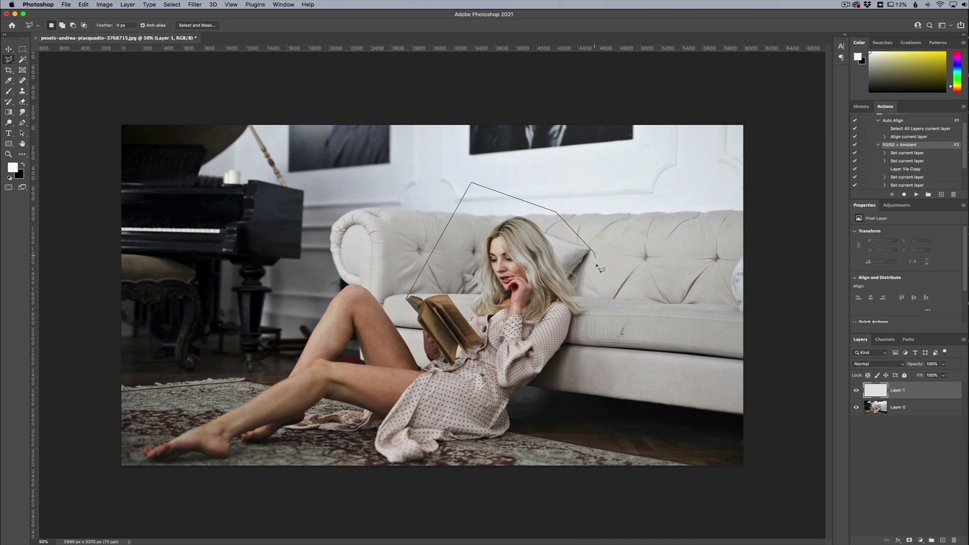
{"action": "left_click", "coordinate": [600, 327]}
{"action": "left_click", "coordinate": [588, 347]}
{"action": "left_click", "coordinate": [547, 356]}
{"action": "left_click", "coordinate": [452, 365]}
{"action": "left_click", "coordinate": [409, 298]}
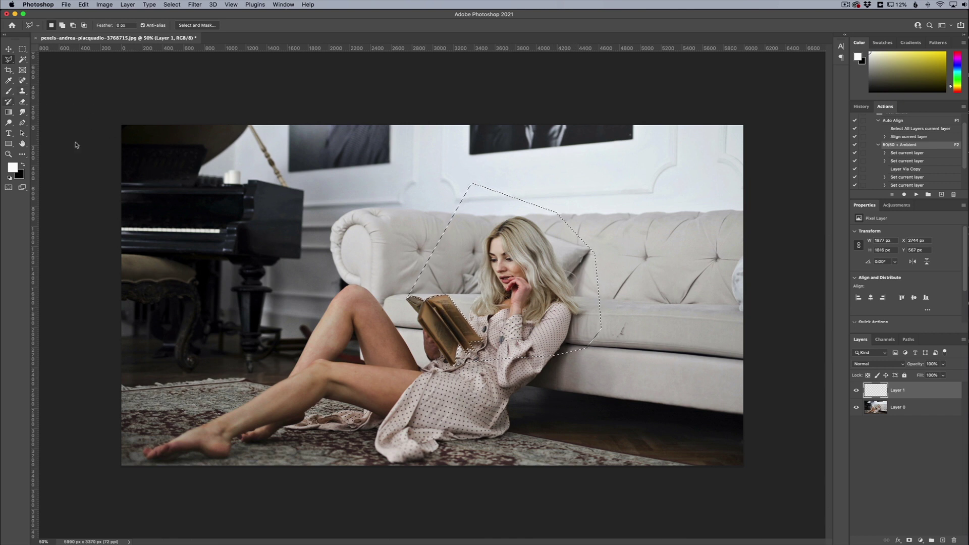
Set up a Soft Round brush with 0% hardness, 19% flow and a size of 800 px.
{"action": "left_click", "coordinate": [8, 92]}
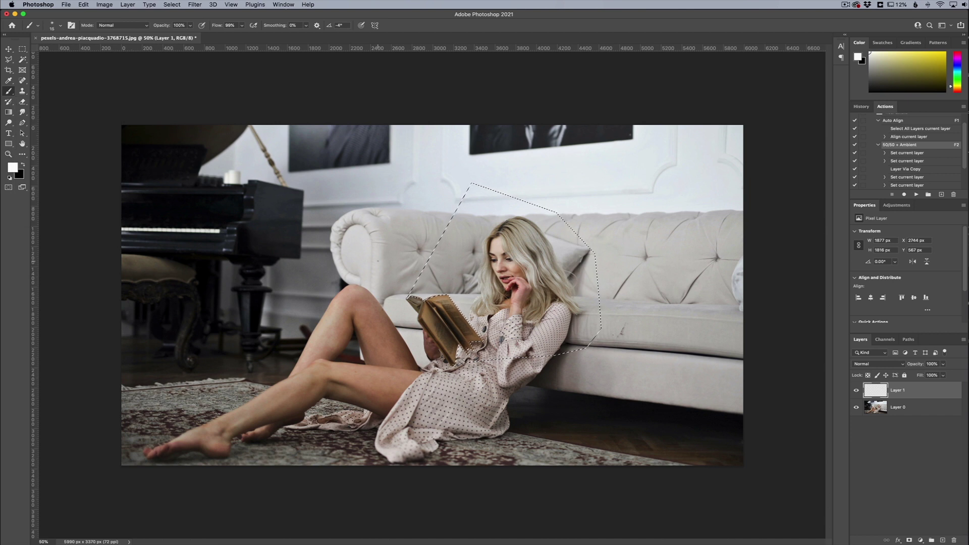
{"action": "key", "text": "bracketright"}
{"action": "key", "text": "bracketright"}
{"action": "key", "text": "bracketright"}
{"action": "key", "text": "bracketright"}
{"action": "key", "text": "bracketright"}
{"action": "key", "text": "bracketright"}
{"action": "key", "text": "bracketright"}
{"action": "key", "text": "bracketright"}
{"action": "key", "text": "bracketright"}
{"action": "key", "text": "bracketright"}
{"action": "key", "text": "bracketright"}
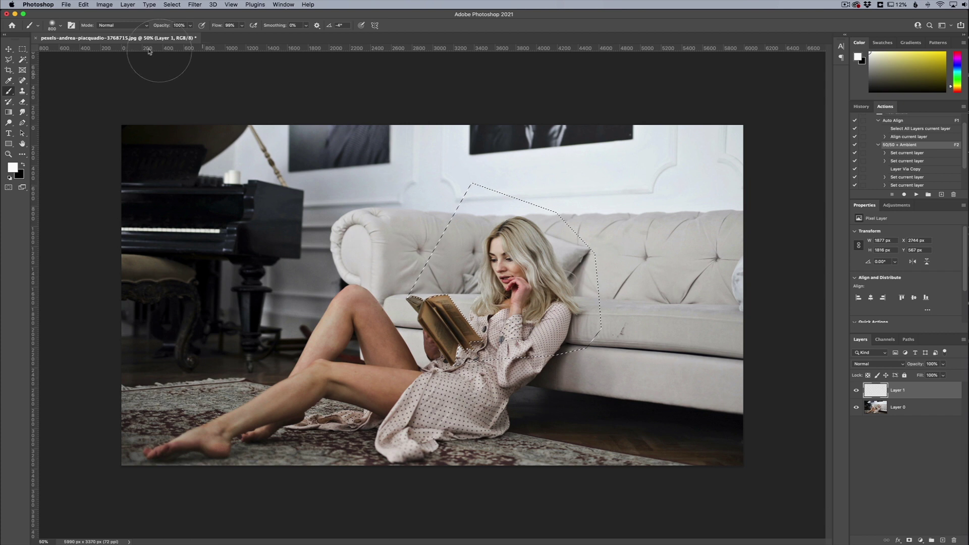
{"action": "left_click", "coordinate": [56, 25]}
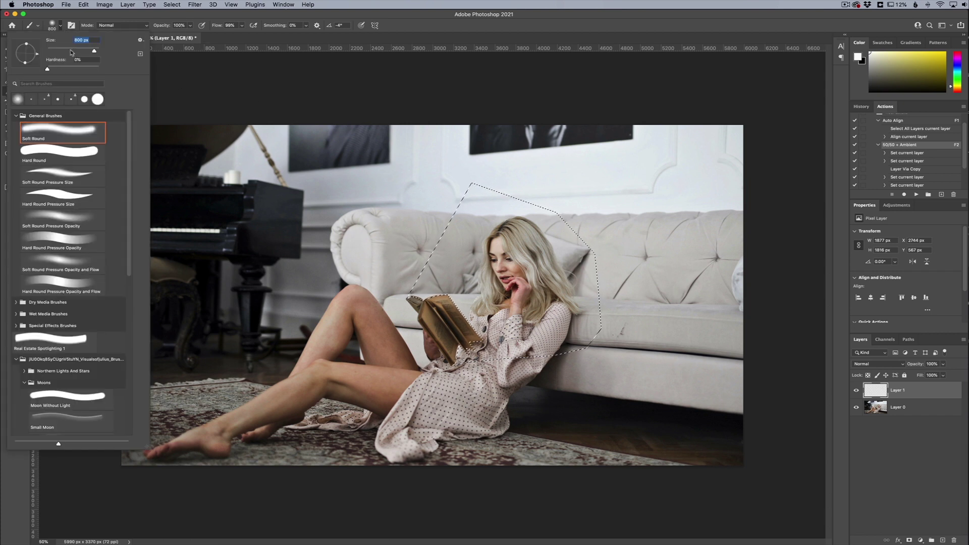
{"action": "left_click_drag", "start_coordinate": [95, 51], "coordinate": [92, 51]}
{"action": "left_click_drag", "start_coordinate": [218, 26], "coordinate": [180, 31]}
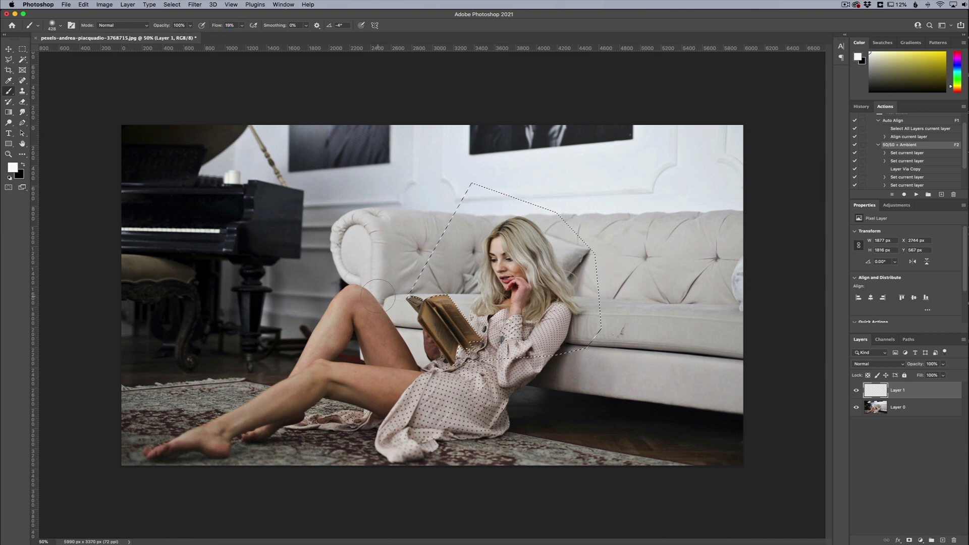
{"action": "key", "text": "Return"}
{"action": "key", "text": "Return"}
{"action": "key", "text": "bracketright"}
{"action": "key", "text": "bracketright"}
{"action": "key", "text": "bracketright"}
{"action": "key", "text": "bracketright"}
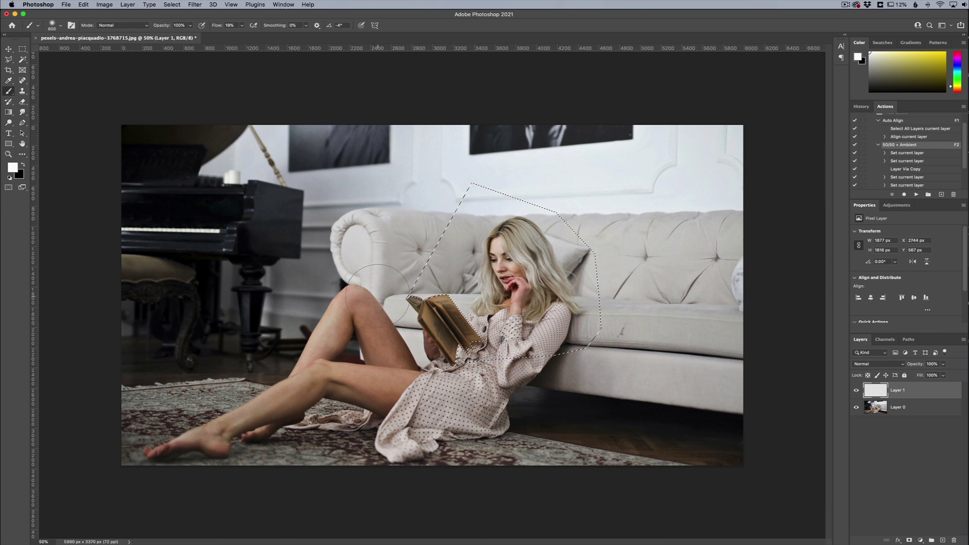
Set the foreground color to bright yellow #ebdb26 for the brush.
{"action": "left_click", "coordinate": [14, 167]}
{"action": "left_click", "coordinate": [824, 247]}
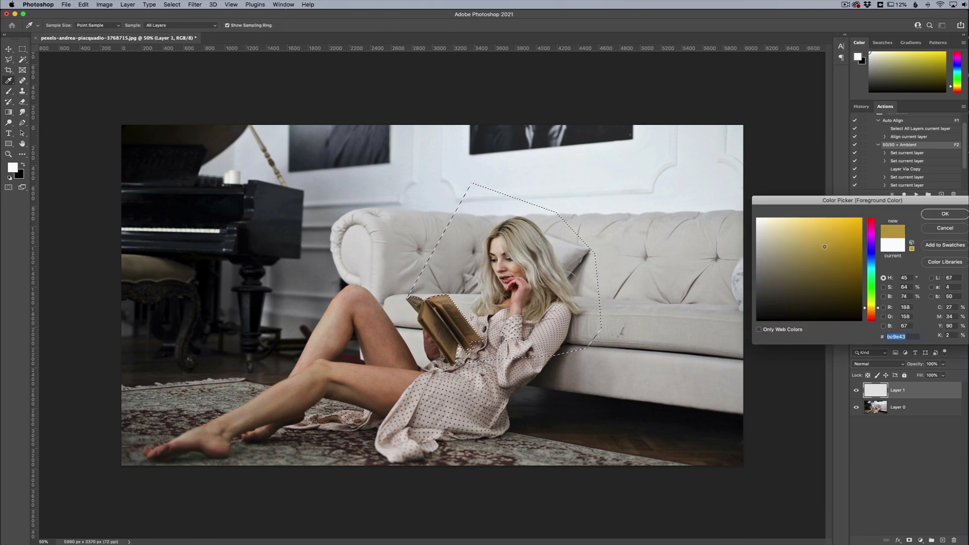
{"action": "left_click_drag", "start_coordinate": [878, 308], "coordinate": [878, 306]}
{"action": "left_click_drag", "start_coordinate": [853, 265], "coordinate": [847, 225]}
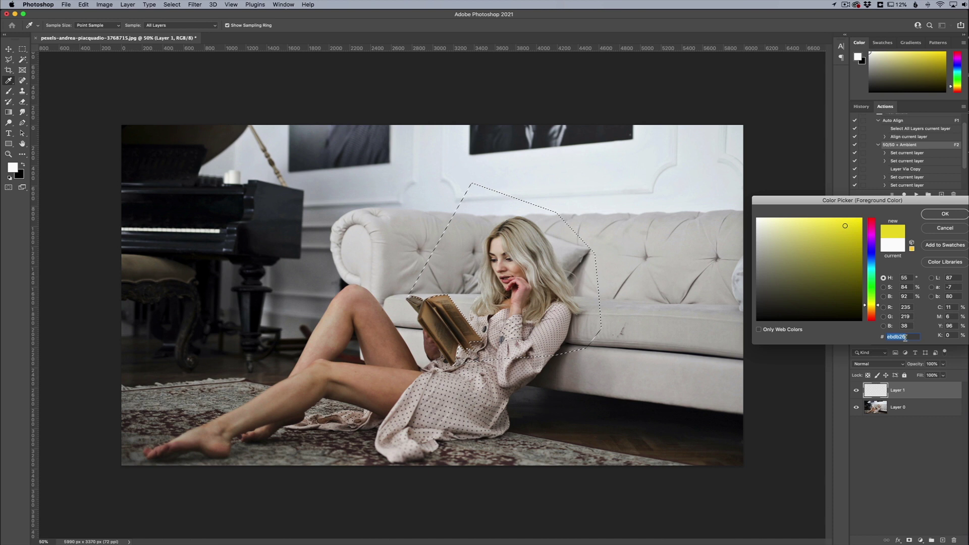
{"action": "left_click", "coordinate": [944, 214]}
{"action": "key", "text": "b"}
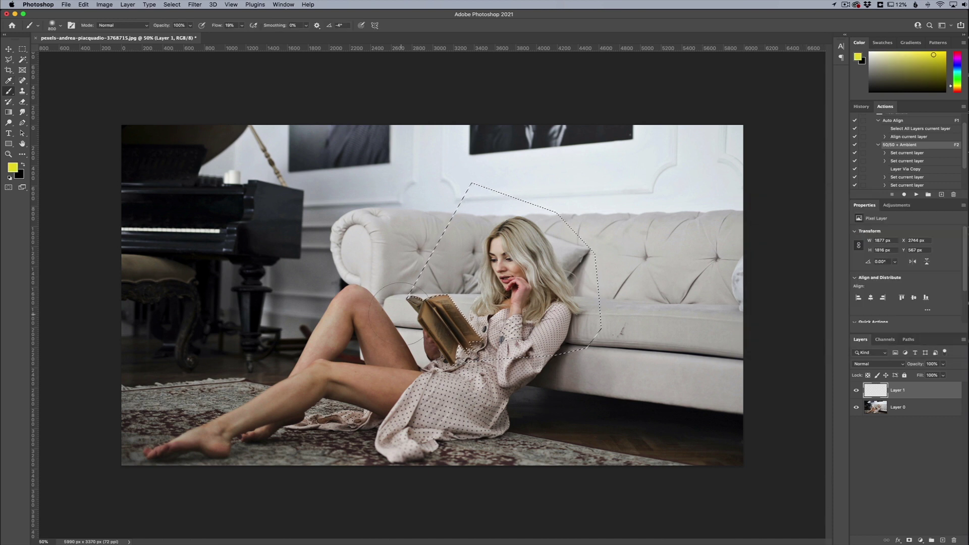
Enlarge the brush to 1100 px and paint yellow inside the selection, building up color from the book toward the woman.
{"action": "key", "text": "bracketright"}
{"action": "key", "text": "bracketright"}
{"action": "key", "text": "bracketright"}
{"action": "mouse_move", "coordinate": [399, 293]}
{"action": "left_mouse_down"}
{"action": "mouse_move", "coordinate": [429, 270]}
{"action": "mouse_move", "coordinate": [509, 353]}
{"action": "mouse_move", "coordinate": [557, 374]}
{"action": "left_mouse_up"}
{"action": "mouse_move", "coordinate": [498, 322]}
{"action": "left_mouse_down"}
{"action": "mouse_move", "coordinate": [645, 437]}
{"action": "mouse_move", "coordinate": [463, 379]}
{"action": "left_mouse_up"}
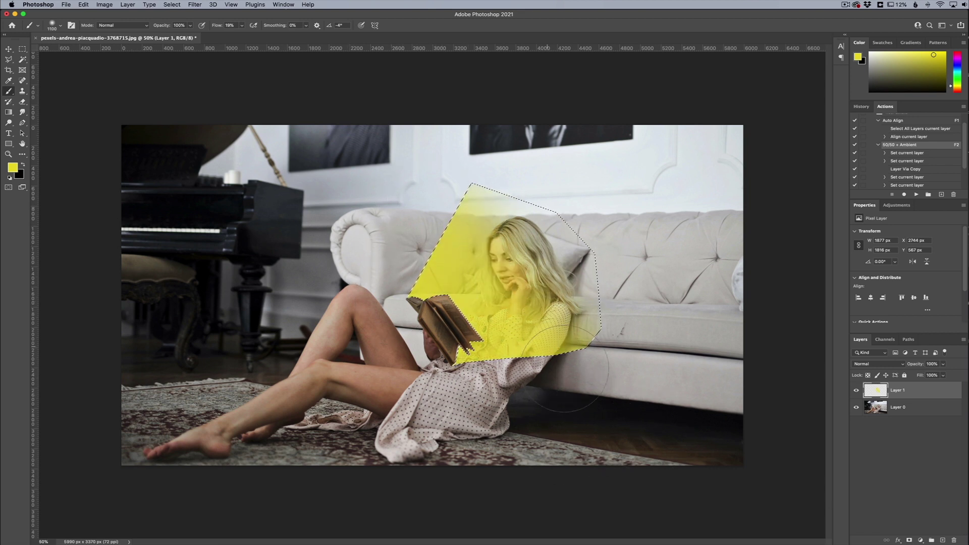
{"action": "mouse_move", "coordinate": [565, 369]}
{"action": "left_mouse_down"}
{"action": "mouse_move", "coordinate": [567, 214]}
{"action": "mouse_move", "coordinate": [497, 220]}
{"action": "mouse_move", "coordinate": [629, 451]}
{"action": "mouse_move", "coordinate": [603, 410]}
{"action": "mouse_move", "coordinate": [401, 230]}
{"action": "mouse_move", "coordinate": [523, 383]}
{"action": "mouse_move", "coordinate": [495, 455]}
{"action": "left_mouse_up"}
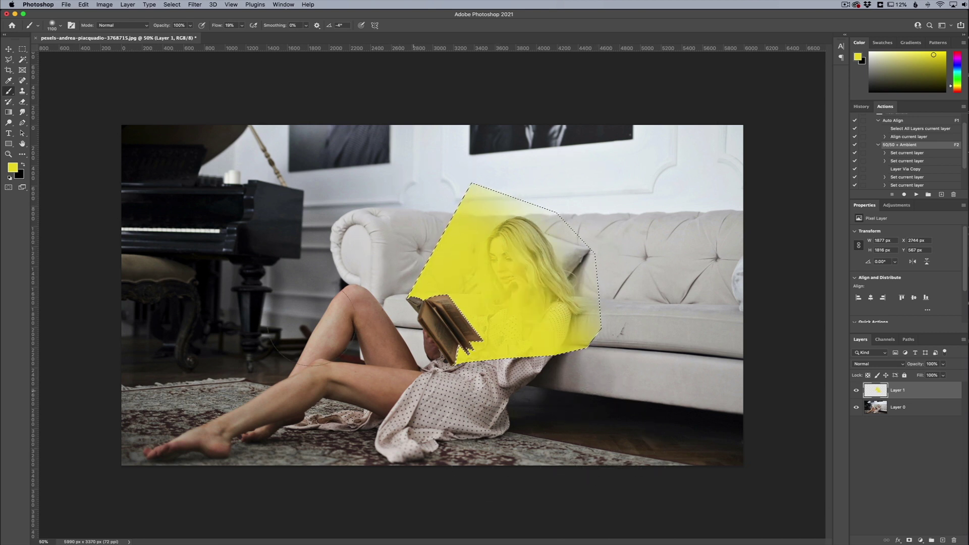
Change the foreground color to lighter yellow #ede588 and brush it over the selected glow, undoing the last stroke.
{"action": "left_click", "coordinate": [13, 169]}
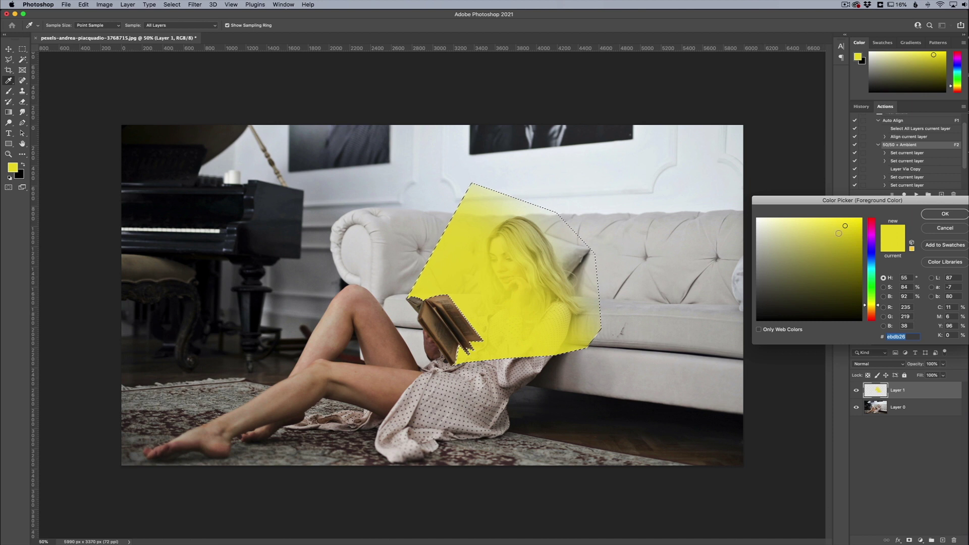
{"action": "left_click_drag", "start_coordinate": [845, 226], "coordinate": [828, 226]}
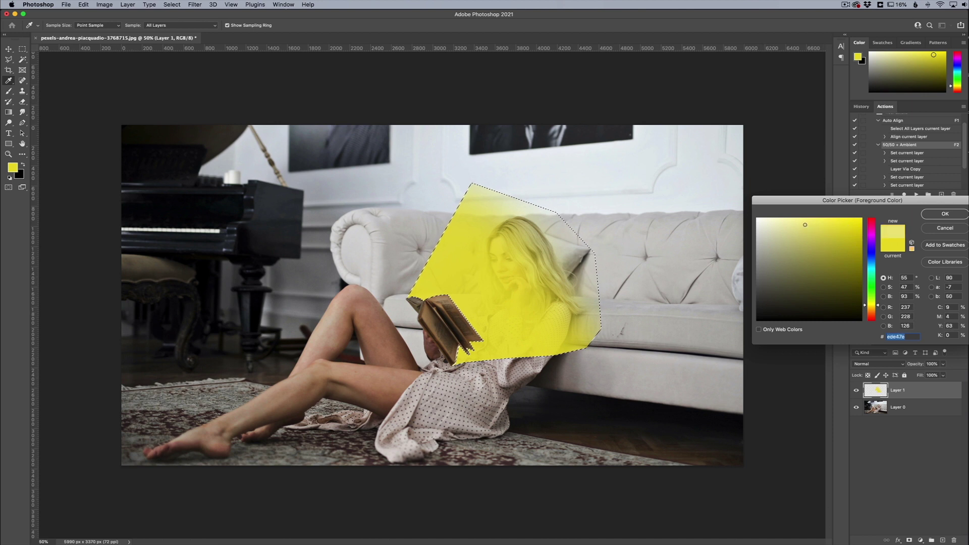
{"action": "left_click", "coordinate": [942, 216]}
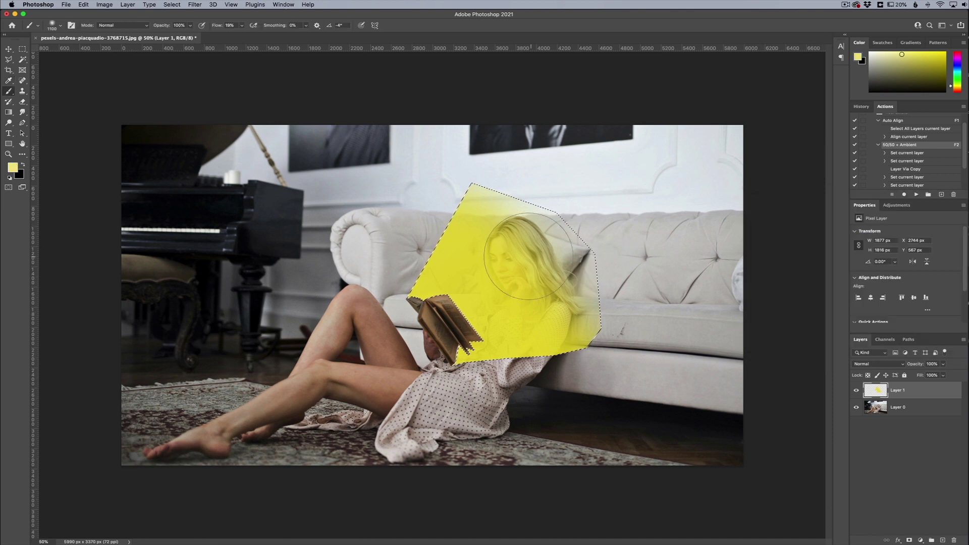
{"action": "mouse_move", "coordinate": [390, 105]}
{"action": "left_mouse_down"}
{"action": "mouse_move", "coordinate": [648, 391]}
{"action": "mouse_move", "coordinate": [590, 358]}
{"action": "mouse_move", "coordinate": [520, 388]}
{"action": "mouse_move", "coordinate": [488, 430]}
{"action": "left_mouse_up"}
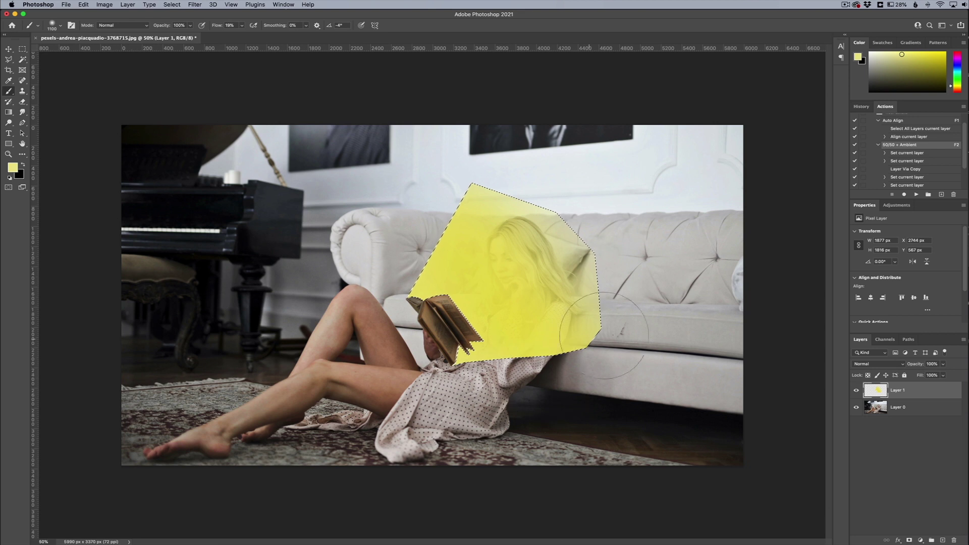
{"action": "mouse_move", "coordinate": [426, 302]}
{"action": "left_mouse_down"}
{"action": "mouse_move", "coordinate": [560, 243]}
{"action": "mouse_move", "coordinate": [498, 292]}
{"action": "mouse_move", "coordinate": [465, 274]}
{"action": "left_mouse_up"}
{"action": "key", "text": "ctrl+z"}
Set the foreground color to pale yellow #eee9b5, brush it over the glow near the book, and clear the selection.
{"action": "left_click", "coordinate": [13, 167]}
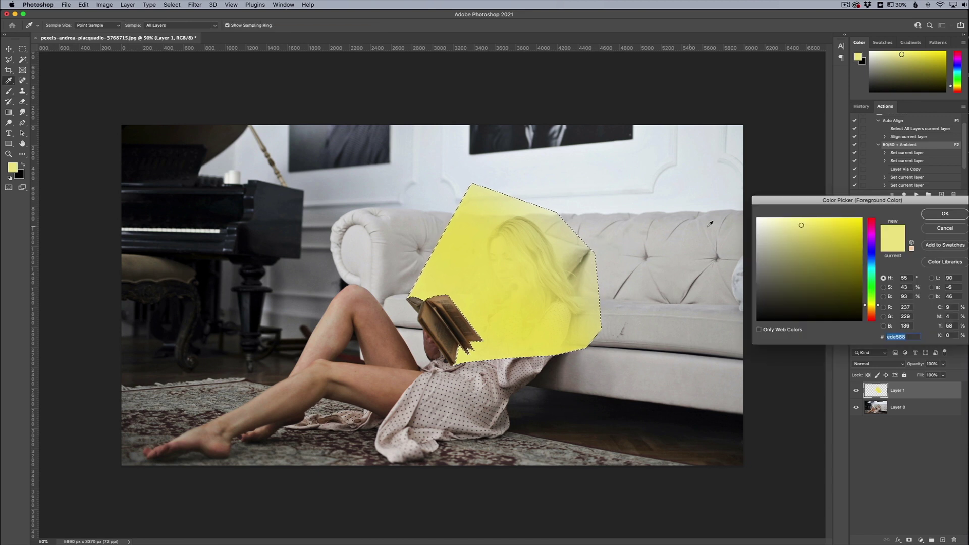
{"action": "left_click_drag", "start_coordinate": [785, 226], "coordinate": [781, 224]}
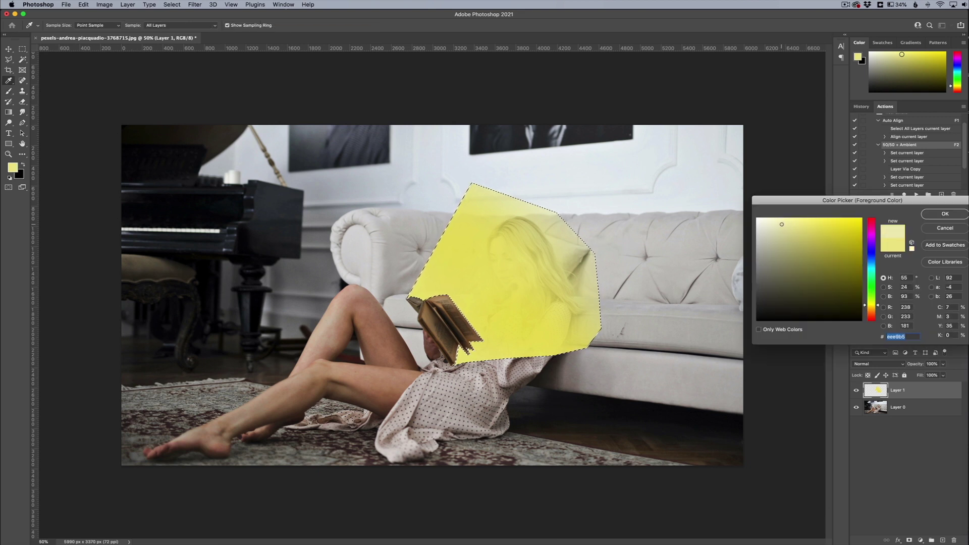
{"action": "left_click", "coordinate": [944, 213]}
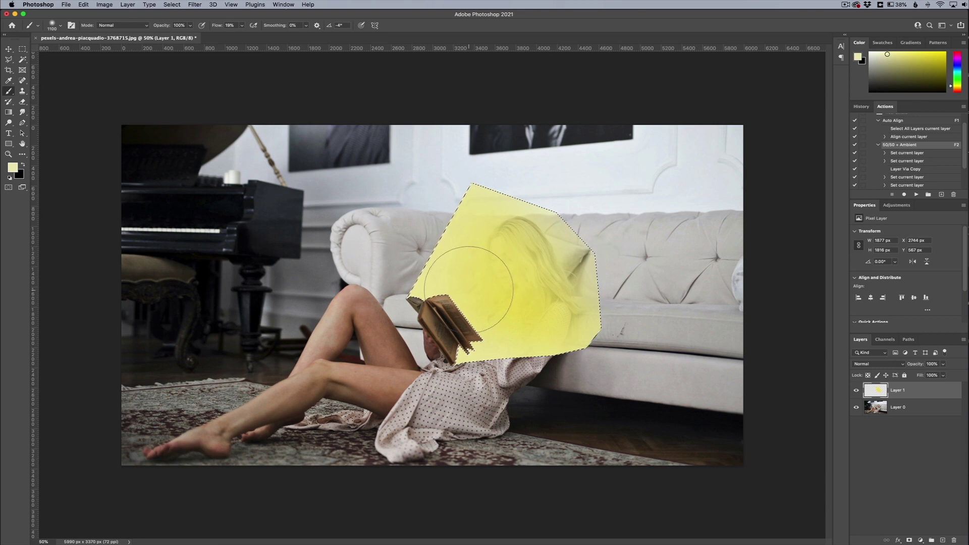
{"action": "key", "text": "super+d"}
Add a layer mask to Layer 1 and fade the glow's upper-left edge with a soft black 800 px brush.
{"action": "left_click", "coordinate": [908, 540]}
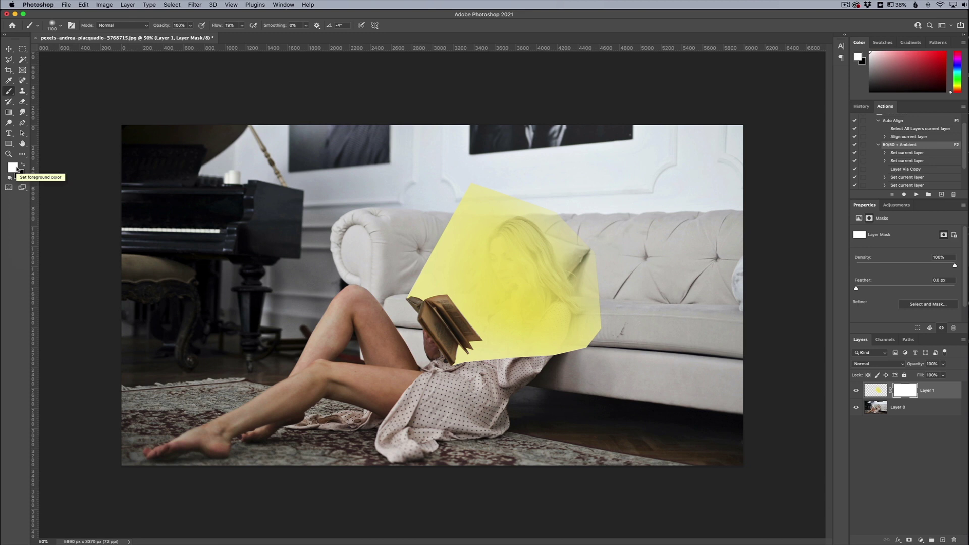
{"action": "key", "text": "x"}
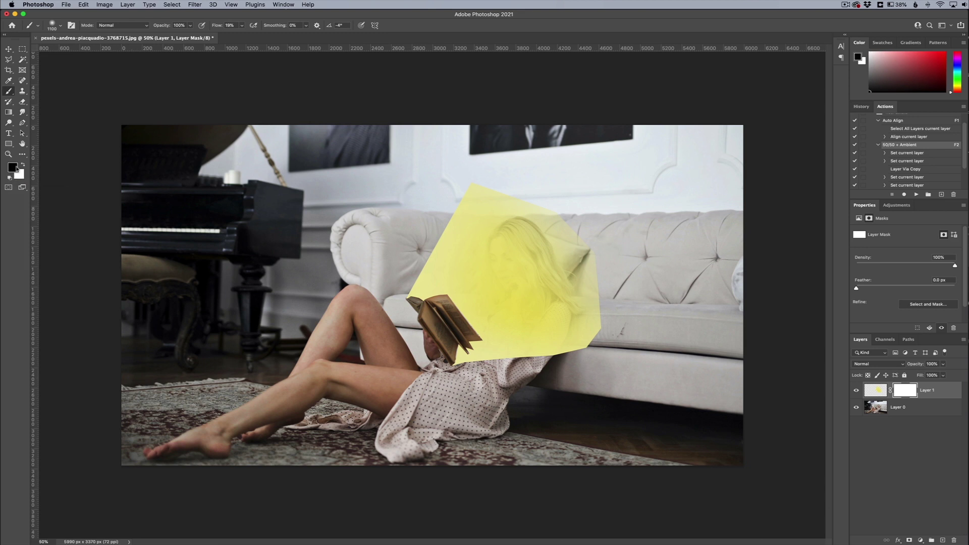
{"action": "key", "text": "bracketright"}
{"action": "key", "text": "bracketright"}
{"action": "key", "text": "bracketleft"}
{"action": "key", "text": "bracketleft"}
{"action": "key", "text": "bracketleft"}
{"action": "key", "text": "bracketleft"}
{"action": "key", "text": "bracketleft"}
{"action": "mouse_move", "coordinate": [423, 185]}
{"action": "left_mouse_down"}
{"action": "mouse_move", "coordinate": [431, 202]}
{"action": "mouse_move", "coordinate": [352, 322]}
{"action": "mouse_move", "coordinate": [404, 262]}
{"action": "mouse_move", "coordinate": [431, 198]}
{"action": "left_mouse_up"}
{"action": "mouse_move", "coordinate": [466, 154]}
{"action": "left_mouse_down"}
{"action": "mouse_move", "coordinate": [532, 181]}
{"action": "mouse_move", "coordinate": [485, 178]}
{"action": "left_mouse_up"}
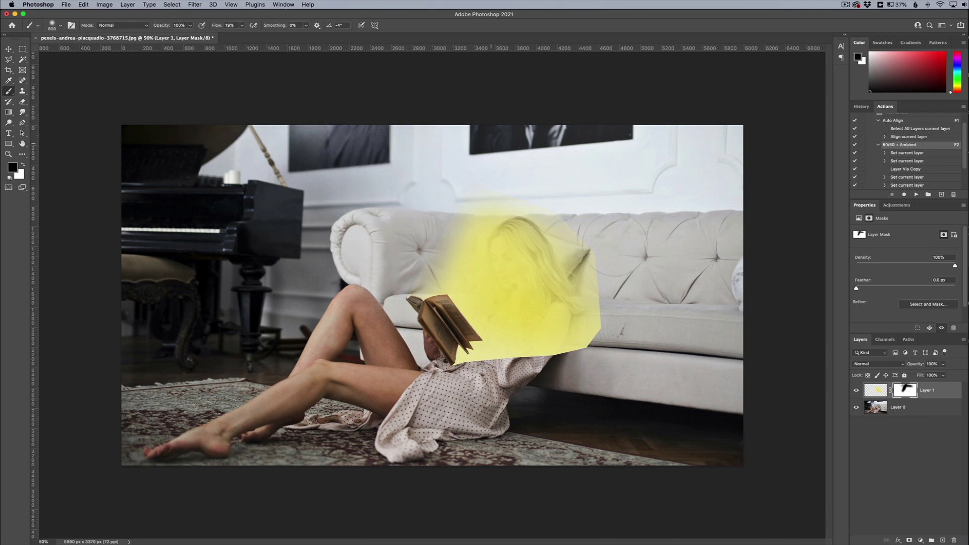
Soften the glow's right, lower and top edges with black on the layer mask, then undo the last stroke.
{"action": "left_click_drag", "start_coordinate": [608, 222], "coordinate": [580, 351]}
{"action": "mouse_move", "coordinate": [545, 415]}
{"action": "left_mouse_down"}
{"action": "mouse_move", "coordinate": [565, 353]}
{"action": "mouse_move", "coordinate": [475, 353]}
{"action": "mouse_move", "coordinate": [484, 353]}
{"action": "left_mouse_up"}
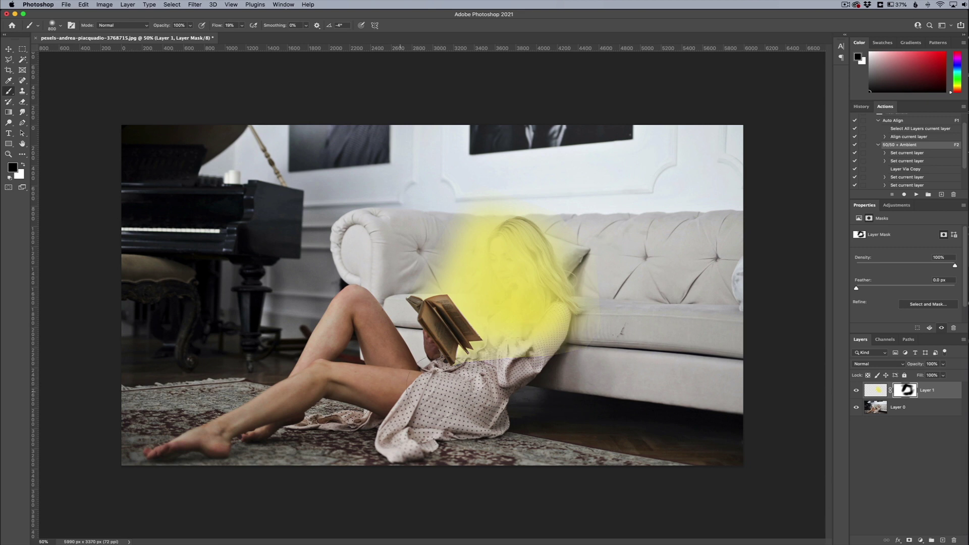
{"action": "mouse_move", "coordinate": [555, 376]}
{"action": "left_mouse_down"}
{"action": "mouse_move", "coordinate": [472, 371]}
{"action": "mouse_move", "coordinate": [528, 366]}
{"action": "left_mouse_up"}
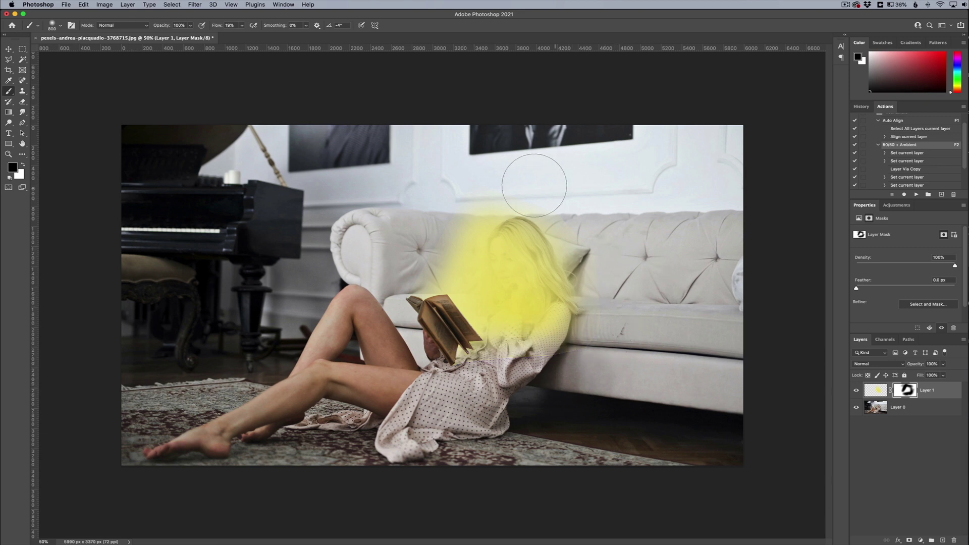
{"action": "left_click_drag", "start_coordinate": [388, 212], "coordinate": [563, 174]}
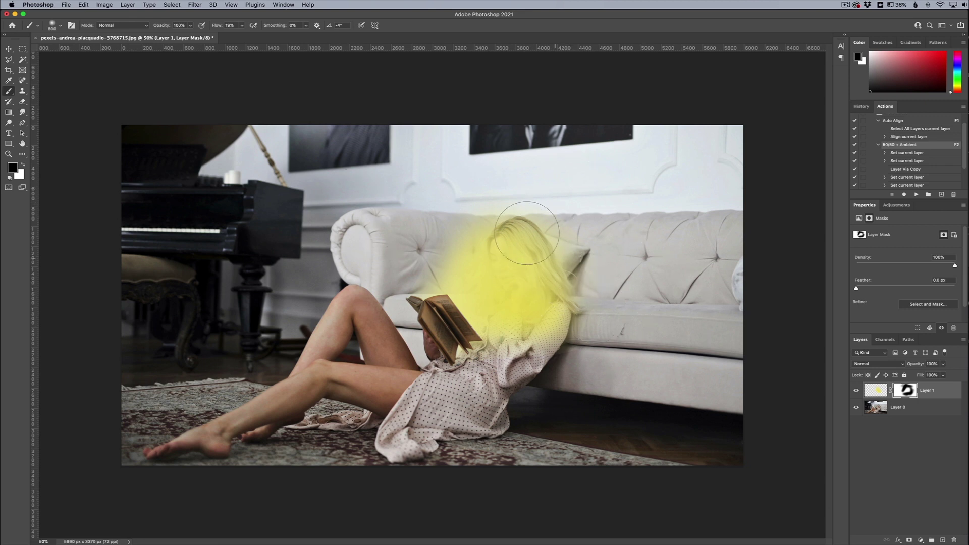
{"action": "key", "text": "super+z"}
Set the blend mode of the yellow glow layer to Hard Light.
{"action": "left_click", "coordinate": [876, 390]}
{"action": "left_click", "coordinate": [876, 364]}
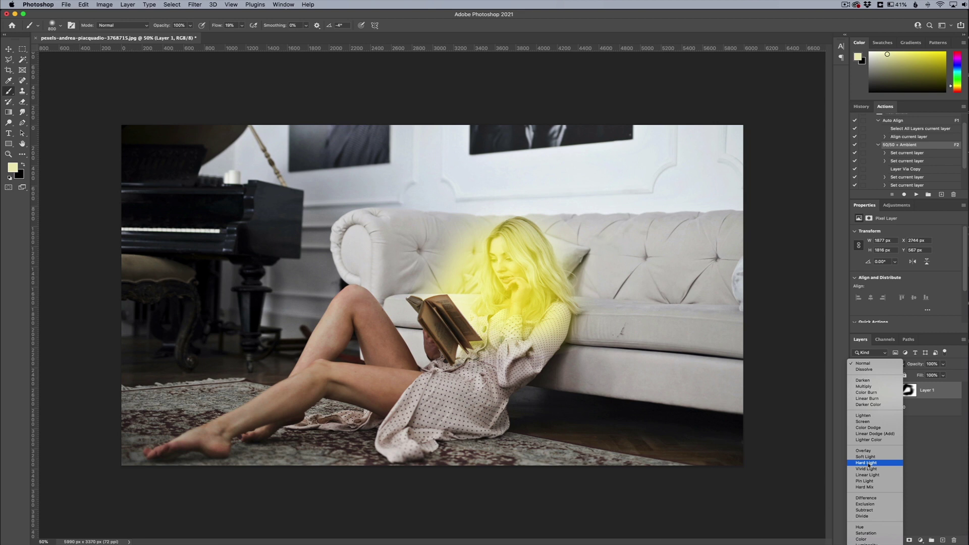
{"action": "left_click", "coordinate": [868, 463]}
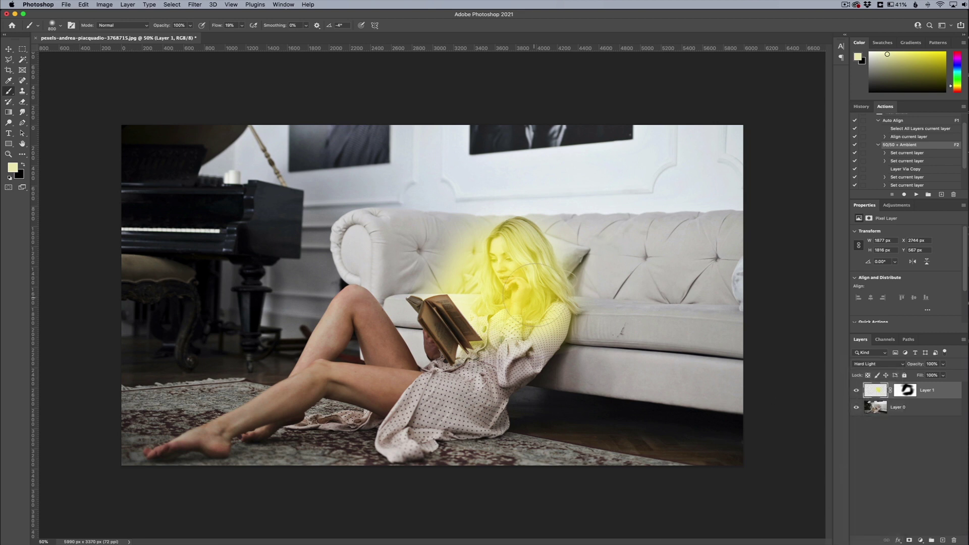
Reduce the glow over the woman's hair and face by painting black on Layer 1's mask with a 1200 px brush.
{"action": "left_click", "coordinate": [905, 394]}
{"action": "key", "text": "bracketright"}
{"action": "key", "text": "bracketright"}
{"action": "key", "text": "bracketright"}
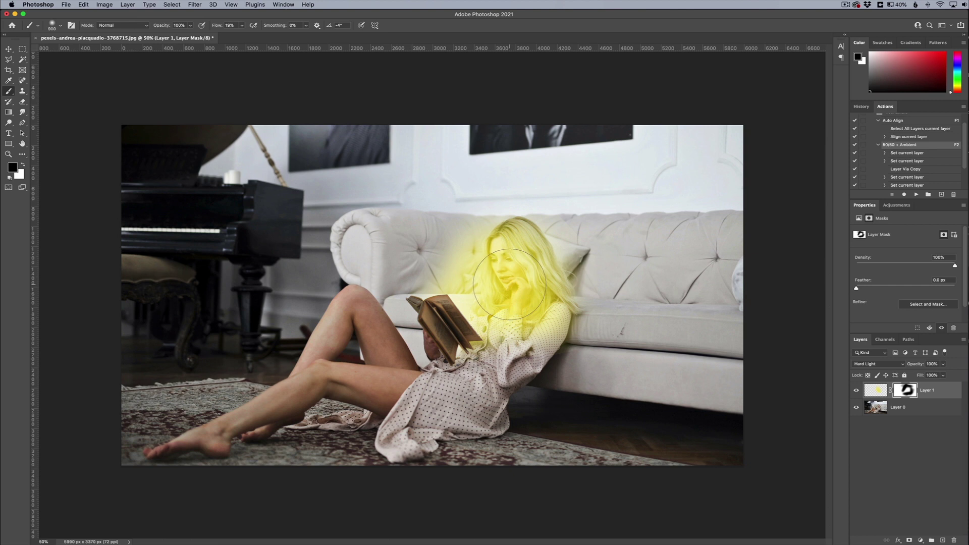
{"action": "key", "text": "bracketright"}
{"action": "mouse_move", "coordinate": [531, 233]}
{"action": "left_mouse_down"}
{"action": "mouse_move", "coordinate": [535, 272]}
{"action": "mouse_move", "coordinate": [559, 293]}
{"action": "left_mouse_up"}
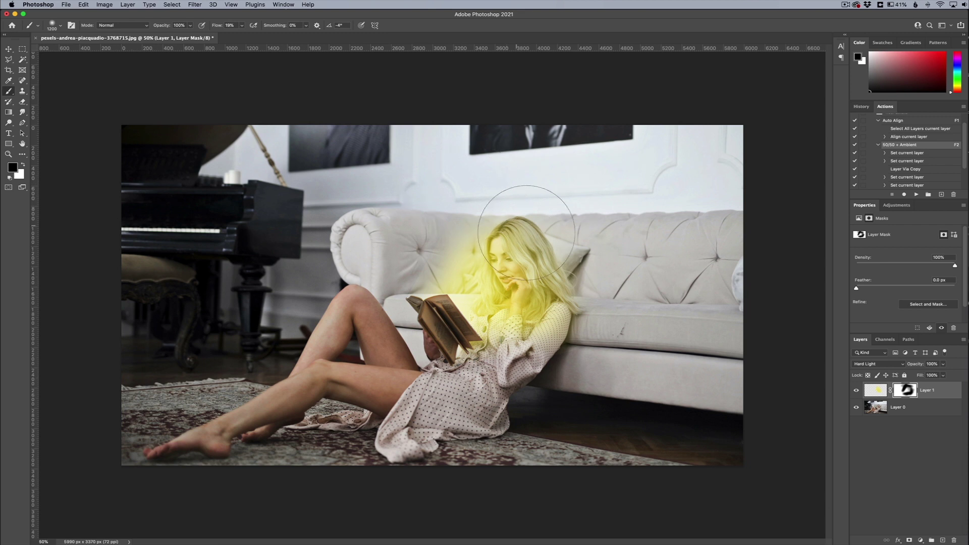
{"action": "left_click_drag", "start_coordinate": [540, 210], "coordinate": [539, 306]}
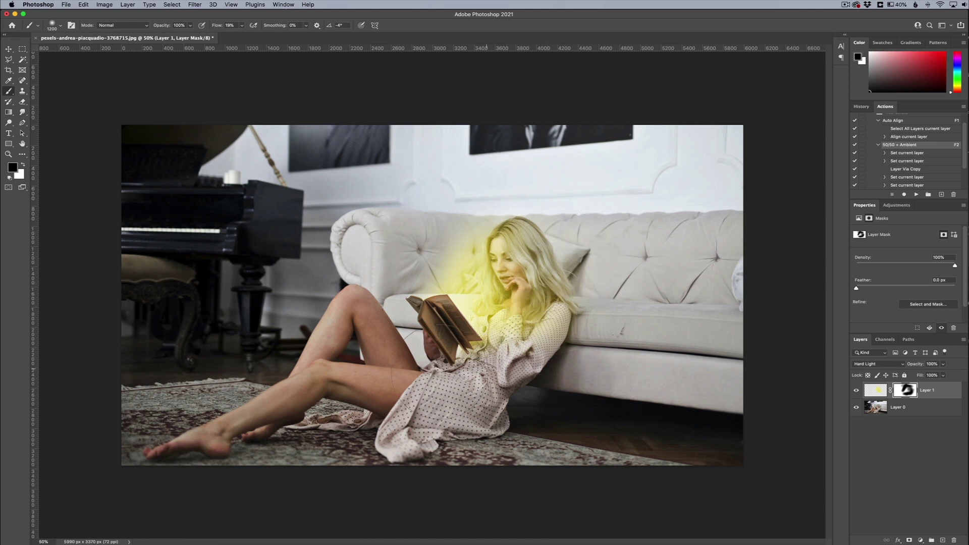
{"action": "left_click_drag", "start_coordinate": [539, 227], "coordinate": [542, 298]}
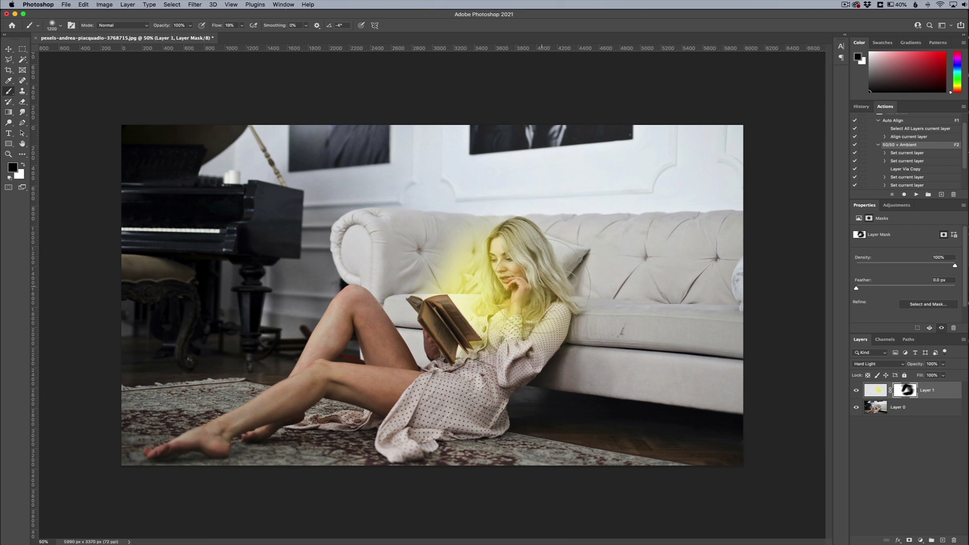
Paint white on the mask between the face and the book to restore some glow, then return the foreground to black.
{"action": "key", "text": "x"}
{"action": "mouse_move", "coordinate": [495, 282]}
{"action": "left_mouse_down"}
{"action": "mouse_move", "coordinate": [475, 287]}
{"action": "mouse_move", "coordinate": [497, 313]}
{"action": "left_mouse_up"}
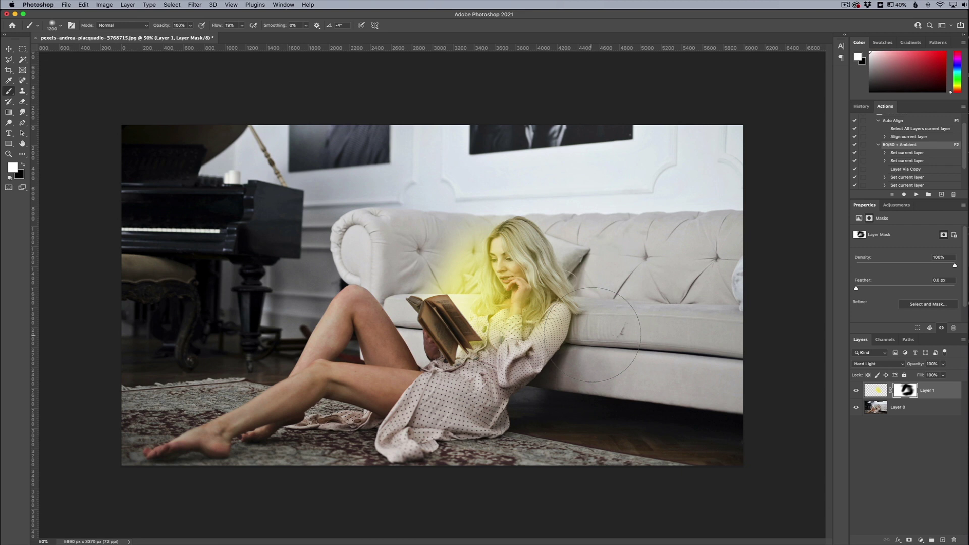
{"action": "key", "text": "x"}
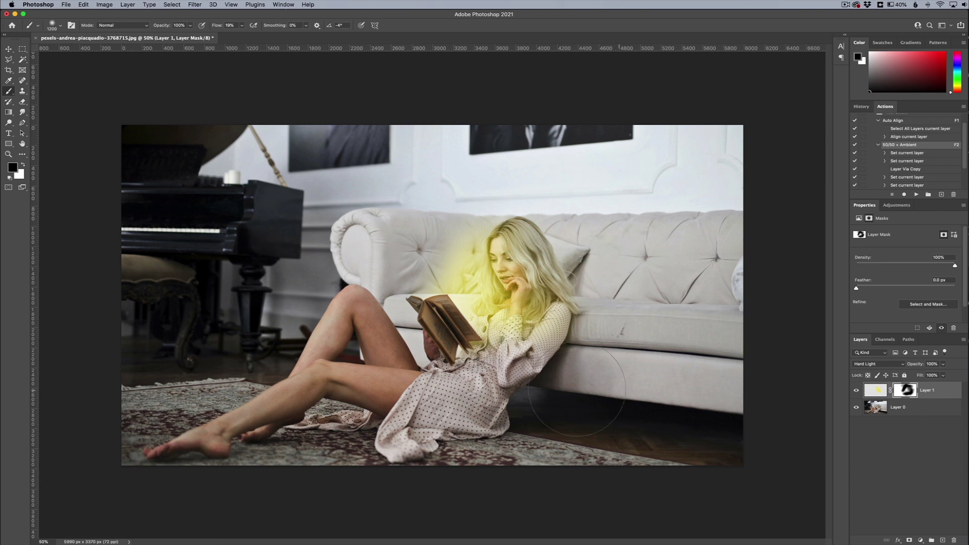
Open Layer 0 in the Camera Raw Filter and darken the photo's edges with a vignetting of -85.
{"action": "left_click", "coordinate": [915, 412]}
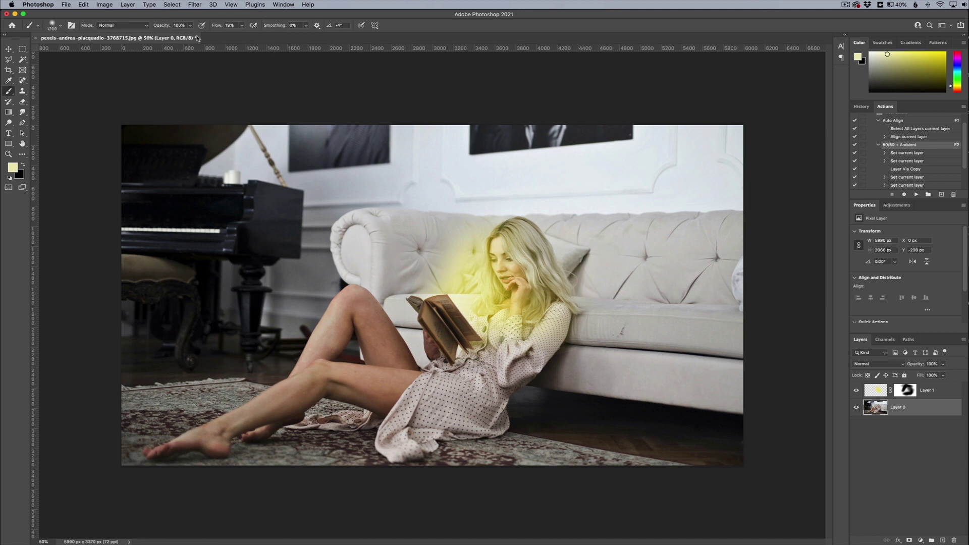
{"action": "left_click", "coordinate": [194, 4]}
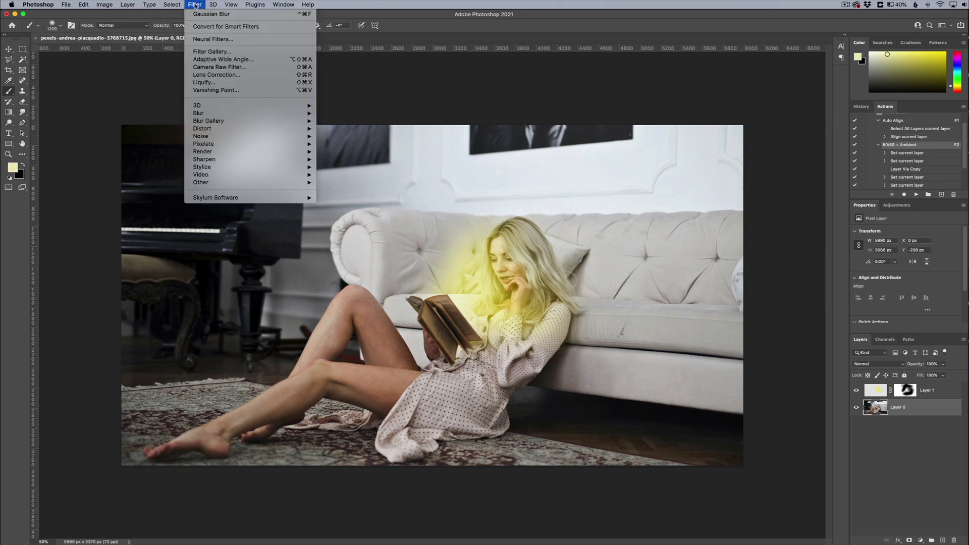
{"action": "left_click", "coordinate": [216, 68]}
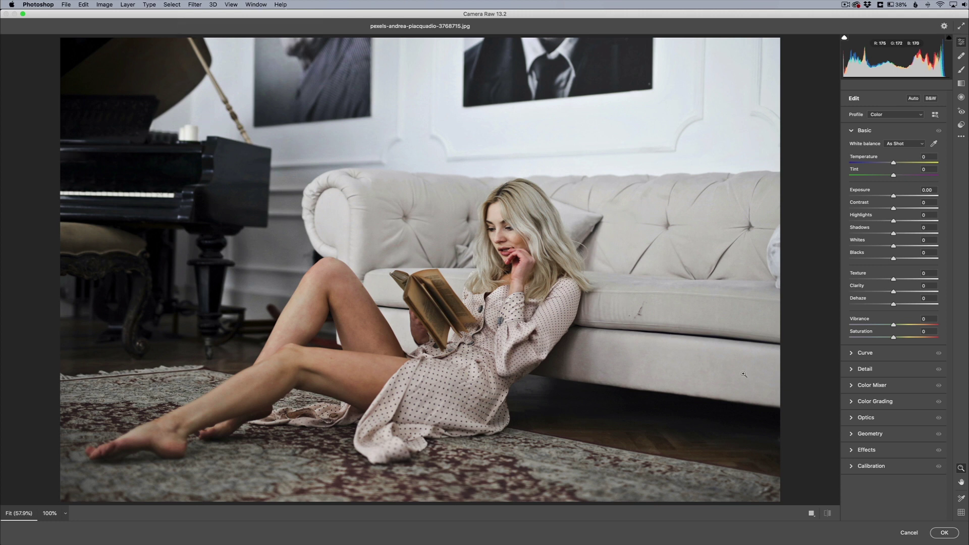
{"action": "left_click", "coordinate": [866, 449]}
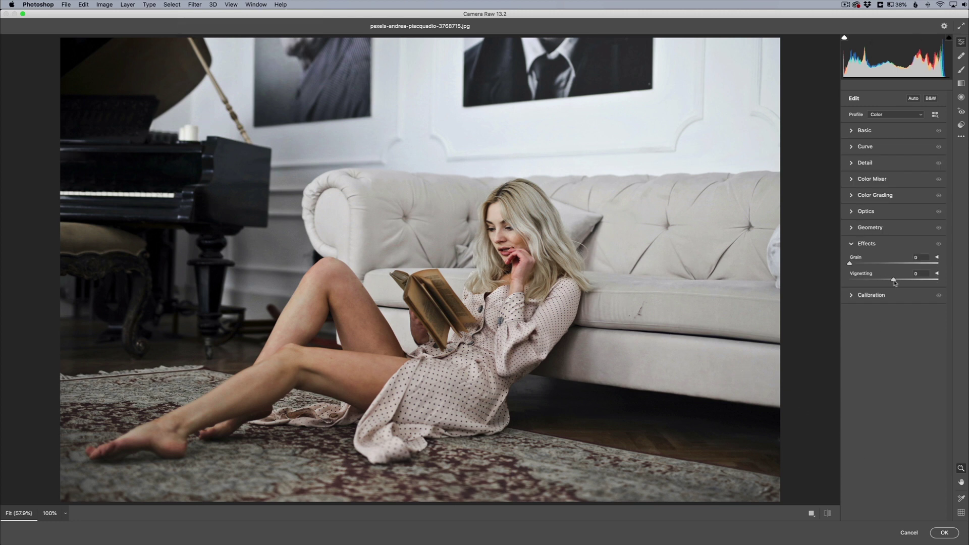
{"action": "left_click_drag", "start_coordinate": [894, 281], "coordinate": [856, 281]}
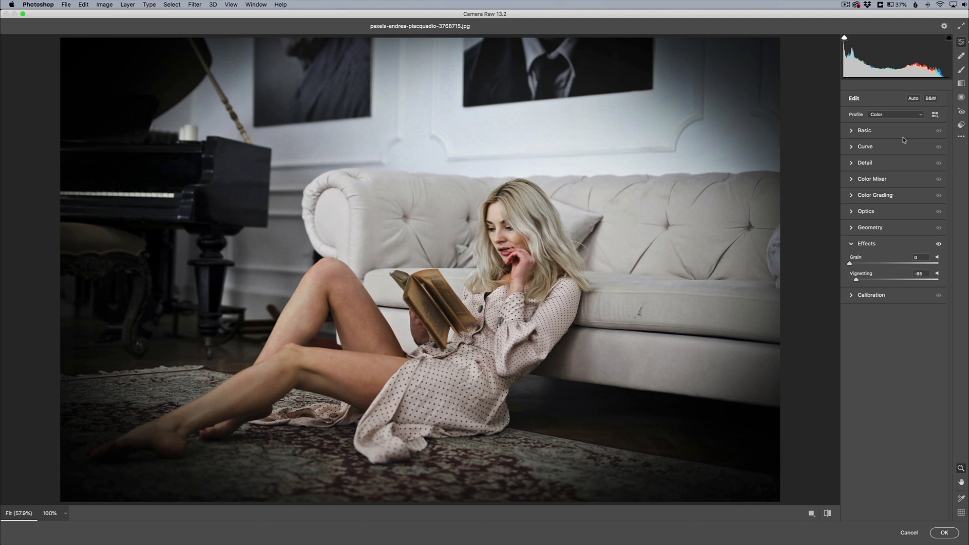
Set Highlights to -18, Shadows to -29 and Whites to -27, slightly adjust Temperature and Blacks, and apply the Camera Raw Filter.
{"action": "left_click", "coordinate": [867, 133]}
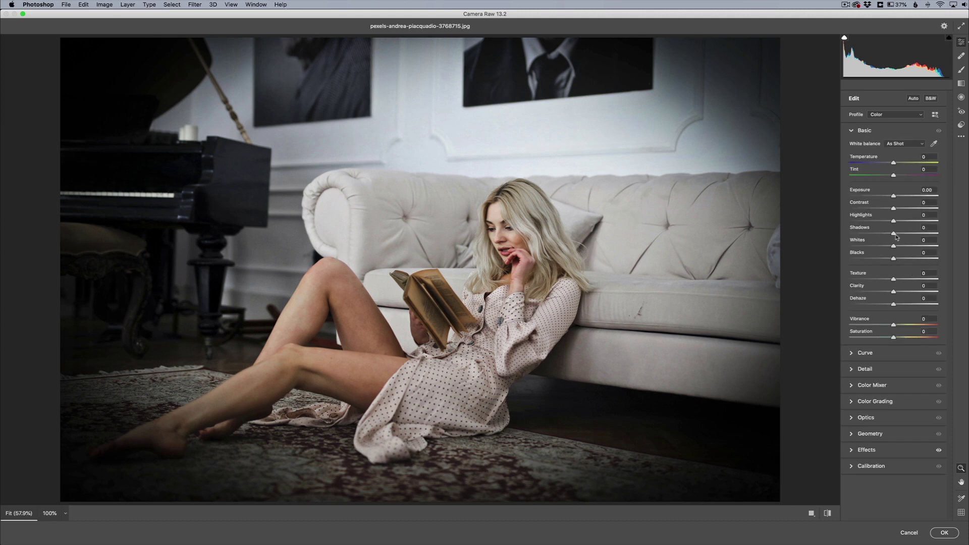
{"action": "mouse_move", "coordinate": [892, 235]}
{"action": "left_mouse_down"}
{"action": "mouse_move", "coordinate": [881, 247]}
{"action": "mouse_move", "coordinate": [885, 222]}
{"action": "left_mouse_up"}
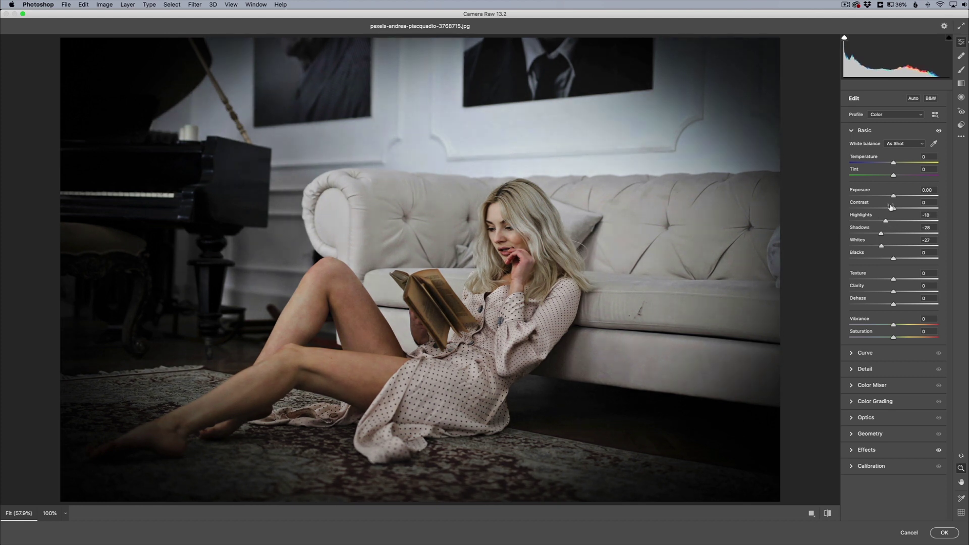
{"action": "left_click_drag", "start_coordinate": [892, 164], "coordinate": [895, 164]}
{"action": "left_click_drag", "start_coordinate": [895, 259], "coordinate": [890, 260]}
{"action": "left_click", "coordinate": [943, 533]}
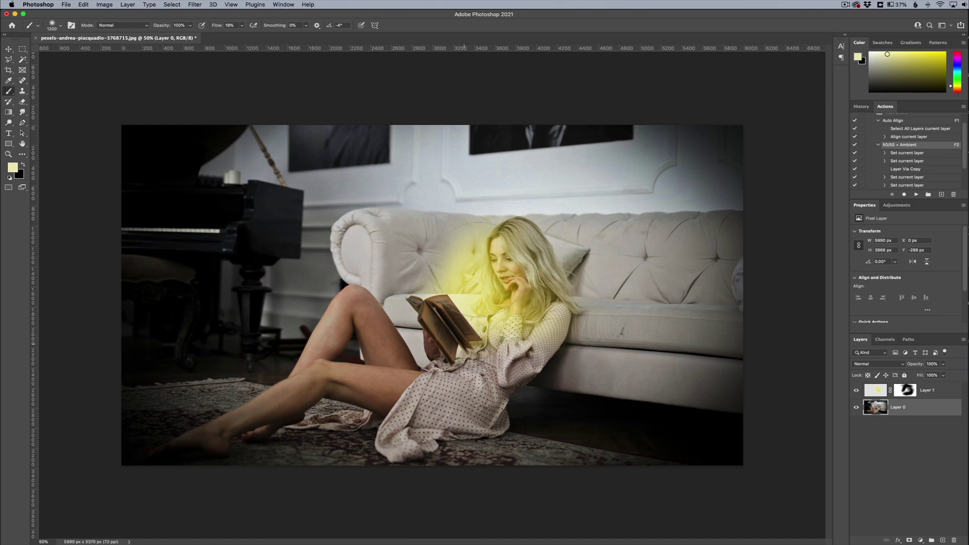
Paint black on Layer 1's mask to soften the glow above the book and beside the woman's head.
{"action": "left_click", "coordinate": [906, 390]}
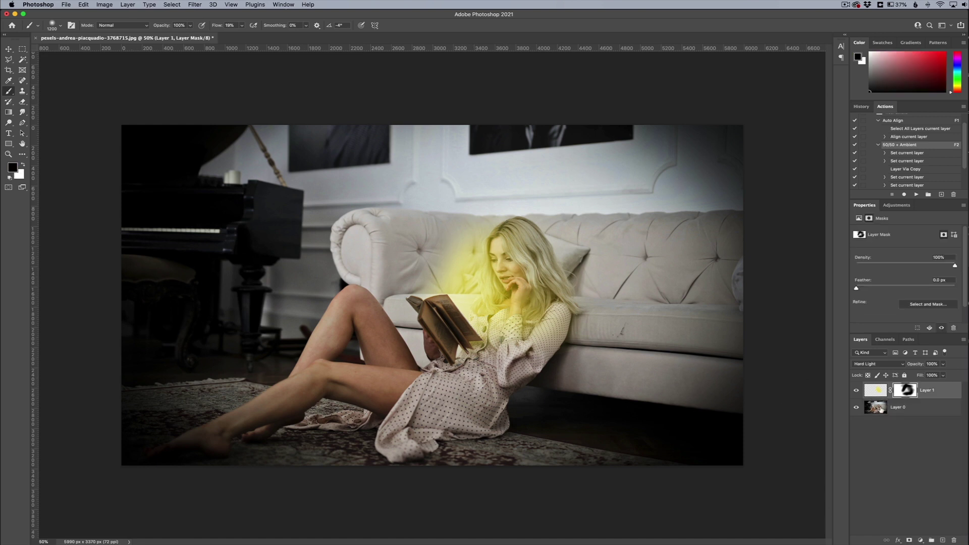
{"action": "mouse_move", "coordinate": [515, 256]}
{"action": "left_mouse_down"}
{"action": "mouse_move", "coordinate": [500, 270]}
{"action": "mouse_move", "coordinate": [479, 211]}
{"action": "mouse_move", "coordinate": [469, 209]}
{"action": "left_mouse_up"}
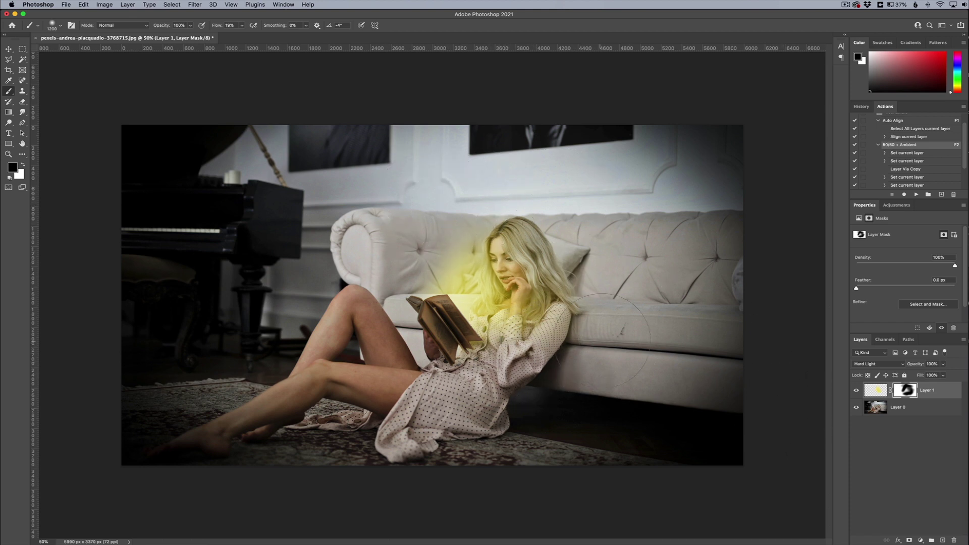
Add a new layer and paint white light streaks fanning from the book toward the woman with a 125 px brush.
{"action": "left_click", "coordinate": [942, 540]}
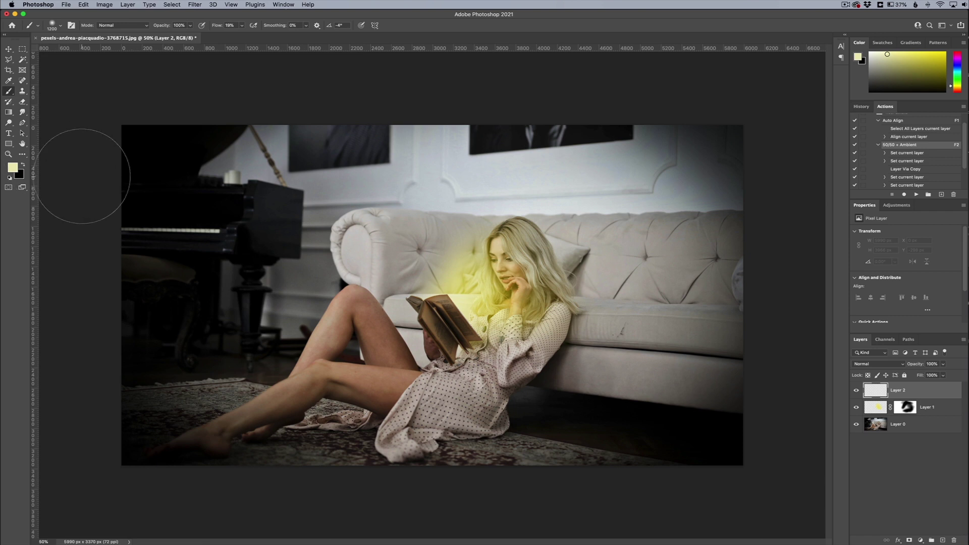
{"action": "key", "text": "x"}
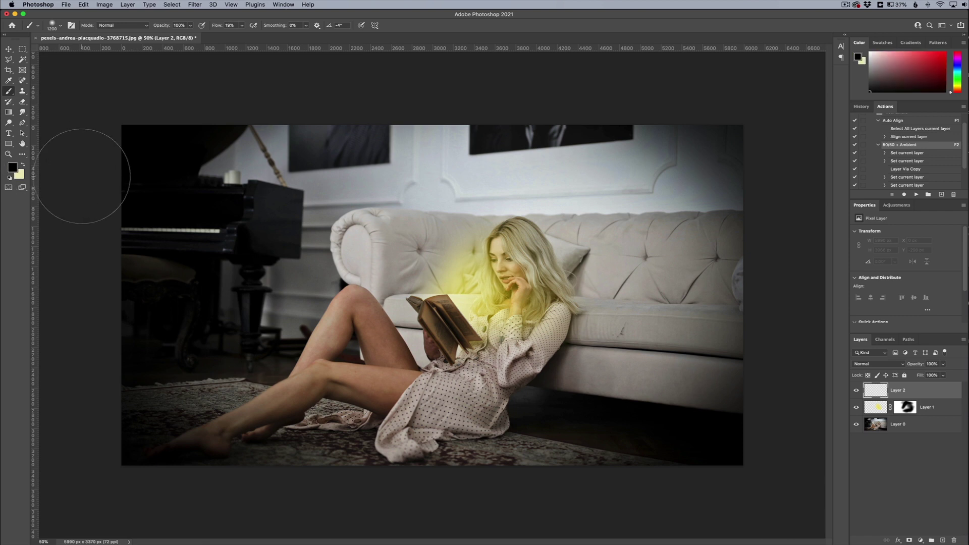
{"action": "key", "text": "d"}
{"action": "key", "text": "x"}
{"action": "key", "text": "bracketleft"}
{"action": "key", "text": "bracketleft"}
{"action": "key", "text": "bracketleft"}
{"action": "key", "text": "bracketleft"}
{"action": "key", "text": "bracketleft"}
{"action": "key", "text": "bracketleft"}
{"action": "key", "text": "bracketleft"}
{"action": "key", "text": "bracketleft"}
{"action": "key", "text": "bracketleft"}
{"action": "key", "text": "bracketleft"}
{"action": "key", "text": "bracketleft"}
{"action": "key", "text": "bracketleft"}
{"action": "mouse_move", "coordinate": [481, 251]}
{"action": "left_mouse_down"}
{"action": "mouse_move", "coordinate": [450, 297]}
{"action": "mouse_move", "coordinate": [472, 292]}
{"action": "mouse_move", "coordinate": [457, 302]}
{"action": "mouse_move", "coordinate": [457, 318]}
{"action": "left_mouse_up"}
{"action": "mouse_move", "coordinate": [507, 299]}
{"action": "left_mouse_down"}
{"action": "mouse_move", "coordinate": [465, 326]}
{"action": "mouse_move", "coordinate": [471, 333]}
{"action": "left_mouse_up"}
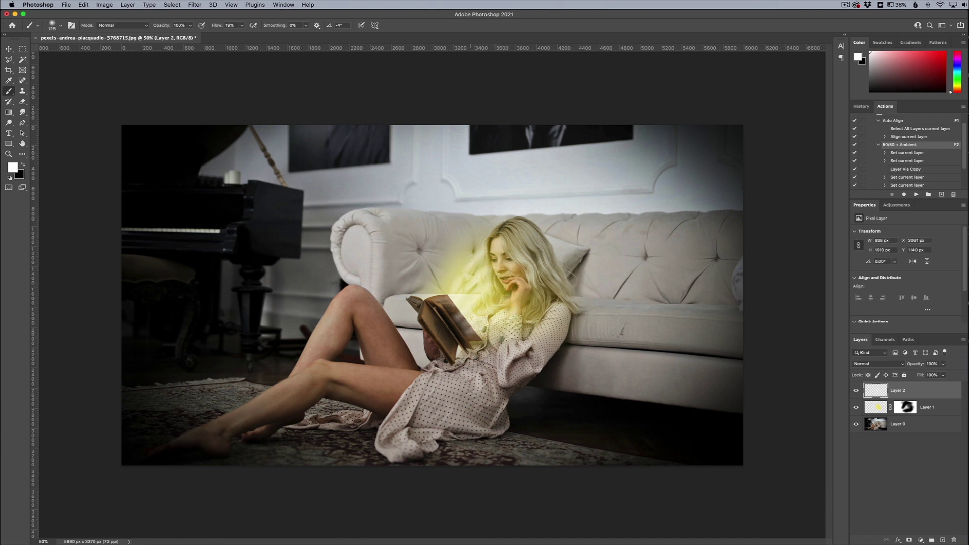
{"action": "mouse_move", "coordinate": [472, 257]}
{"action": "left_mouse_down"}
{"action": "mouse_move", "coordinate": [499, 310]}
{"action": "mouse_move", "coordinate": [463, 303]}
{"action": "mouse_move", "coordinate": [525, 305]}
{"action": "mouse_move", "coordinate": [473, 277]}
{"action": "mouse_move", "coordinate": [550, 303]}
{"action": "left_mouse_up"}
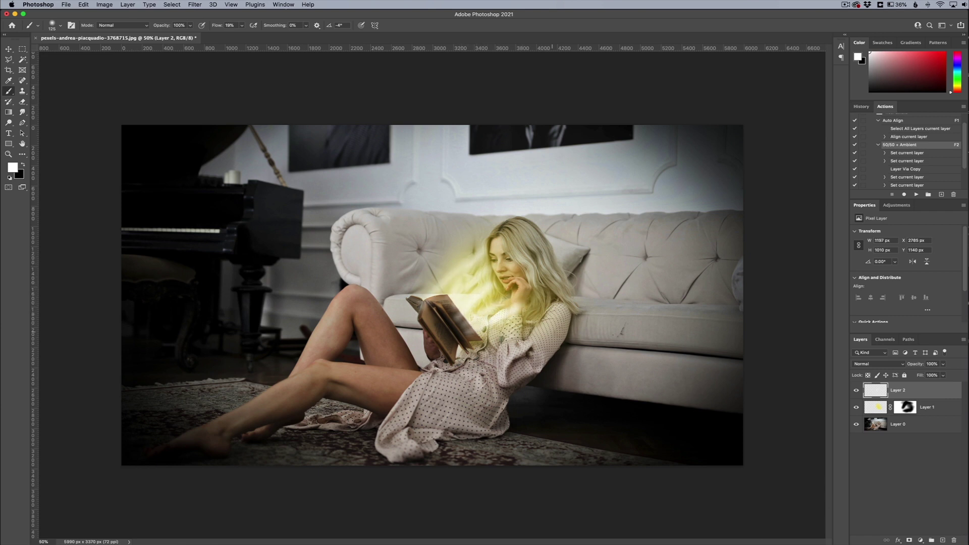
Soften the white light streaks on Layer 2 with a Gaussian Blur.
{"action": "left_click", "coordinate": [196, 5]}
{"action": "mouse_move", "coordinate": [238, 114]}
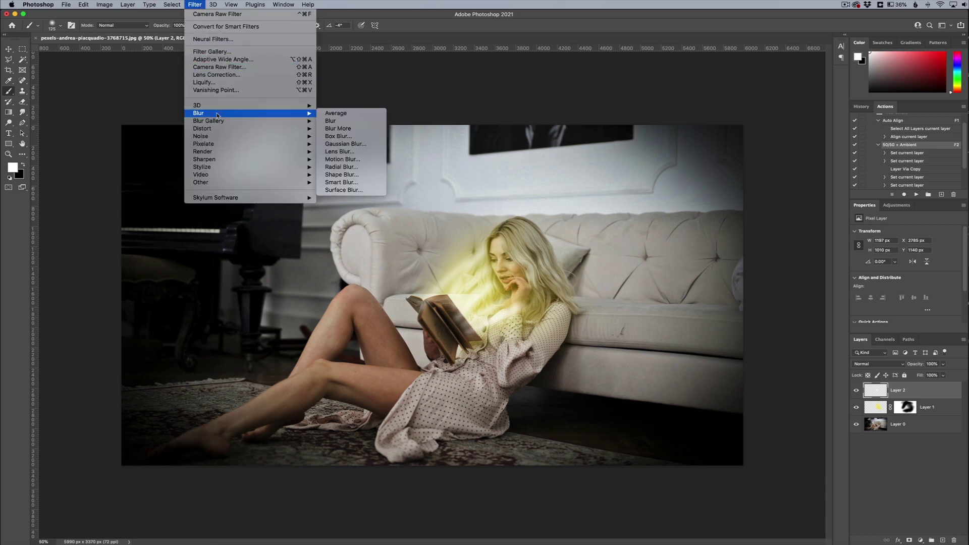
{"action": "left_click", "coordinate": [335, 143]}
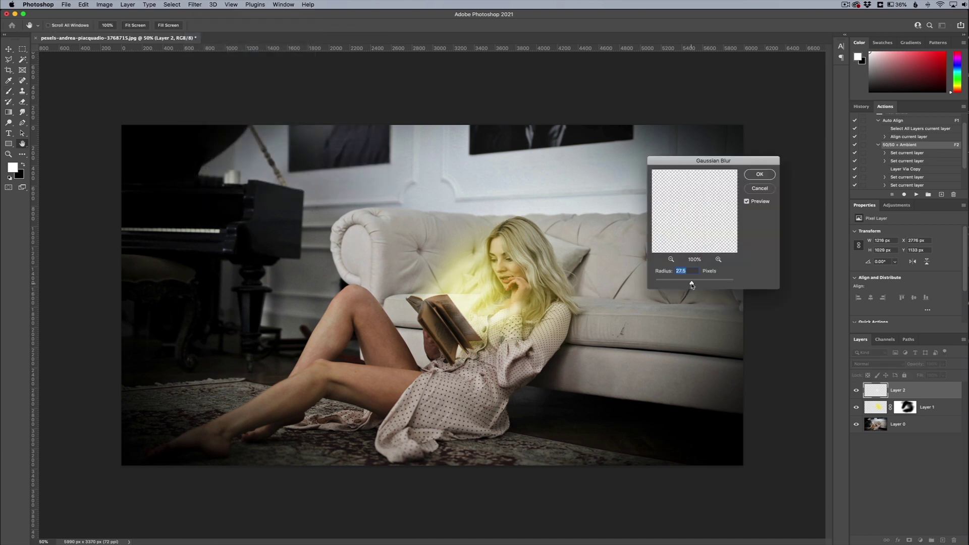
{"action": "left_click_drag", "start_coordinate": [691, 284], "coordinate": [697, 285]}
{"action": "left_click", "coordinate": [759, 174]}
Erase the white light that spills over the book on Layer 2.
{"action": "key", "text": "b"}
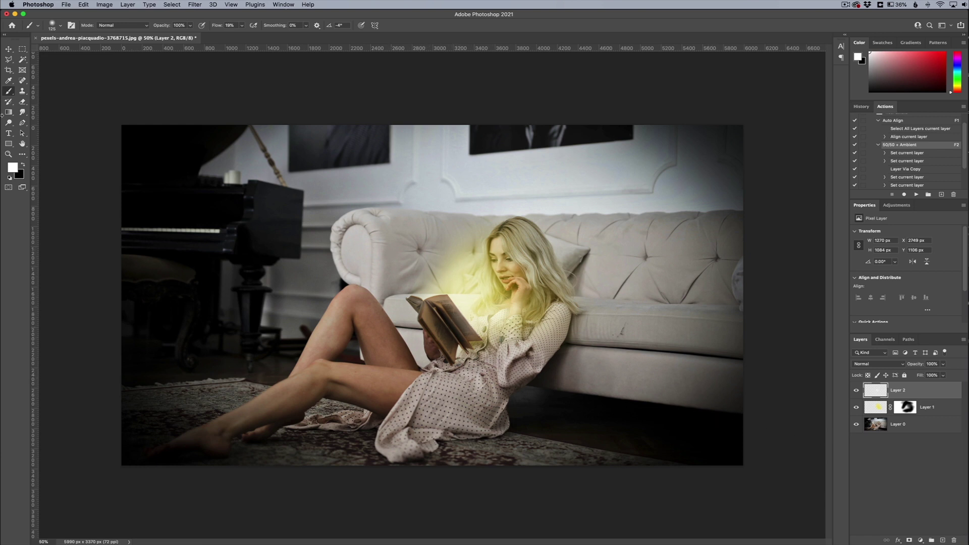
{"action": "left_click", "coordinate": [22, 102]}
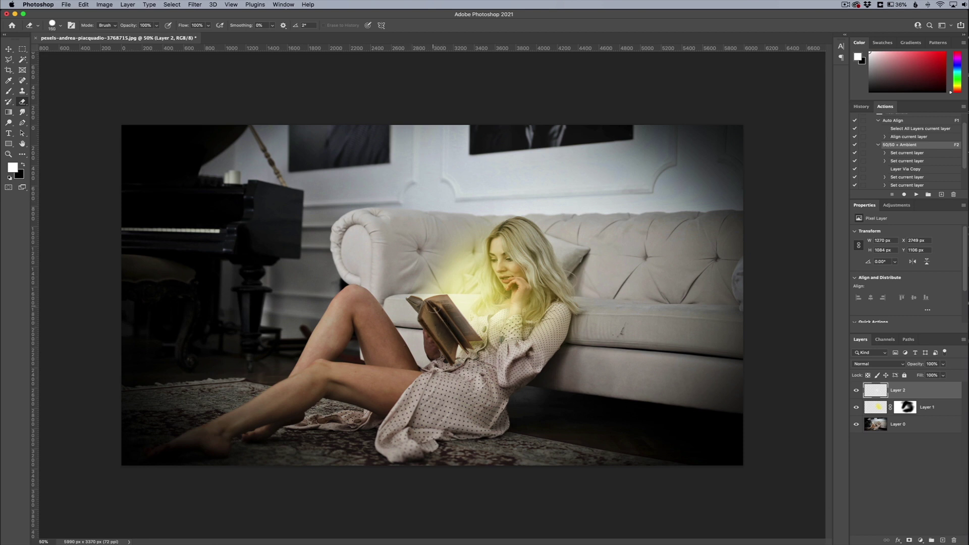
{"action": "mouse_move", "coordinate": [446, 311]}
{"action": "left_mouse_down"}
{"action": "mouse_move", "coordinate": [471, 339]}
{"action": "mouse_move", "coordinate": [445, 304]}
{"action": "mouse_move", "coordinate": [452, 319]}
{"action": "mouse_move", "coordinate": [429, 322]}
{"action": "mouse_move", "coordinate": [446, 352]}
{"action": "left_mouse_up"}
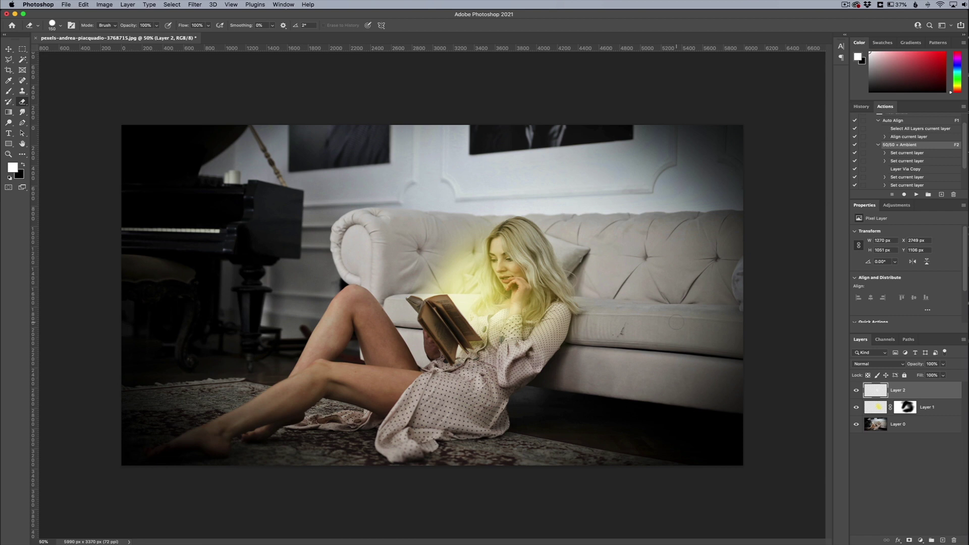
Lower the opacity of Layer 1, the yellow glow, to 69%.
{"action": "left_click", "coordinate": [932, 414]}
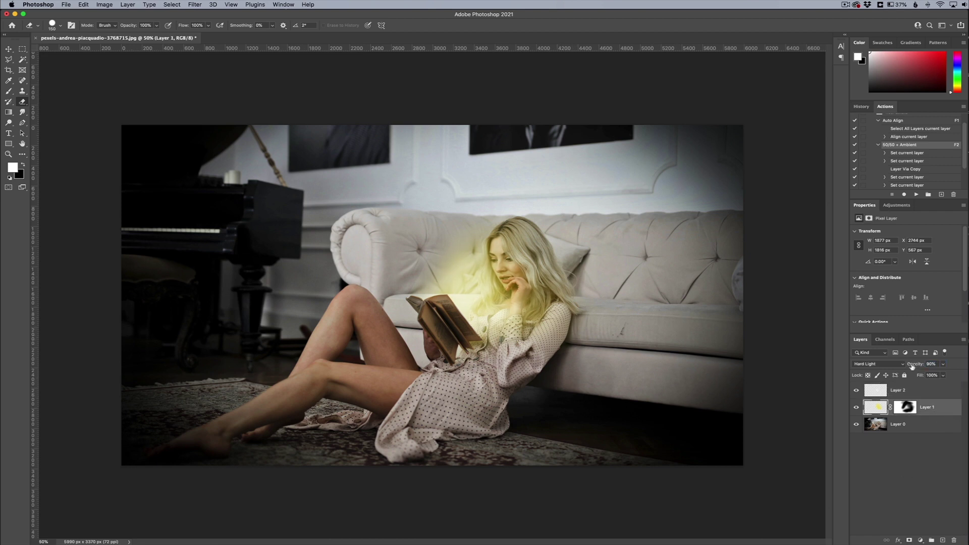
{"action": "left_click_drag", "start_coordinate": [912, 367], "coordinate": [914, 365]}
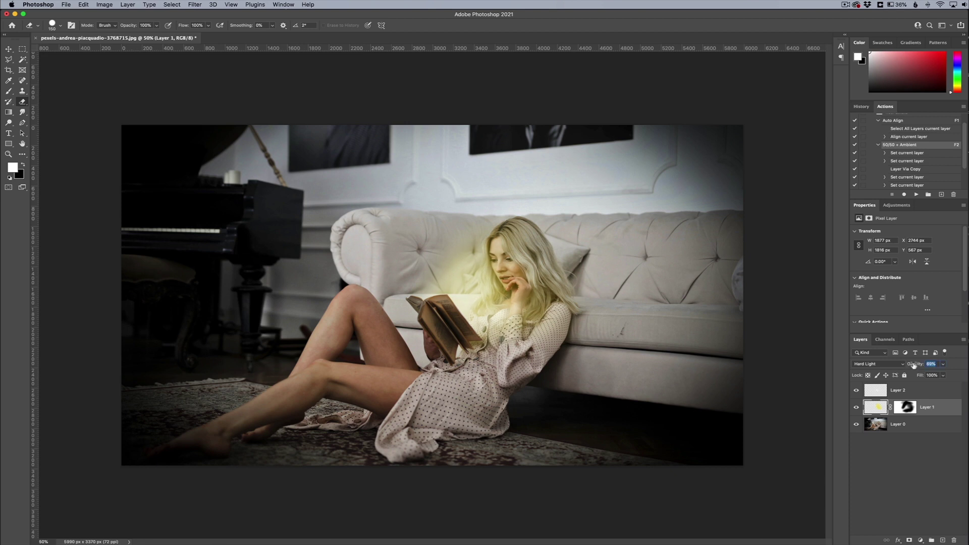
Duplicate Layer 1, set the copy's blend mode to Color Burn and lower its opacity to 27%.
{"action": "left_click_drag", "start_coordinate": [935, 410], "coordinate": [941, 539]}
{"action": "left_click", "coordinate": [880, 364]}
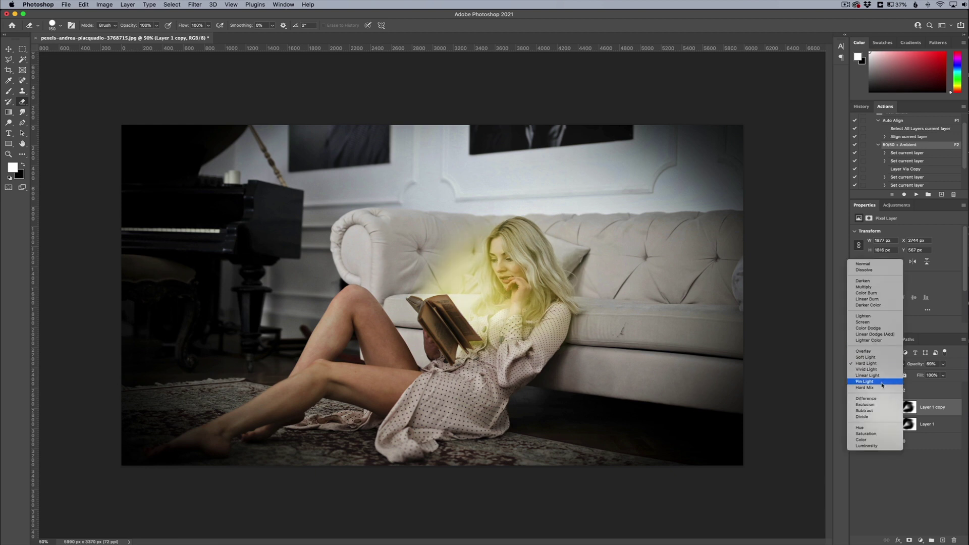
{"action": "left_click", "coordinate": [871, 294]}
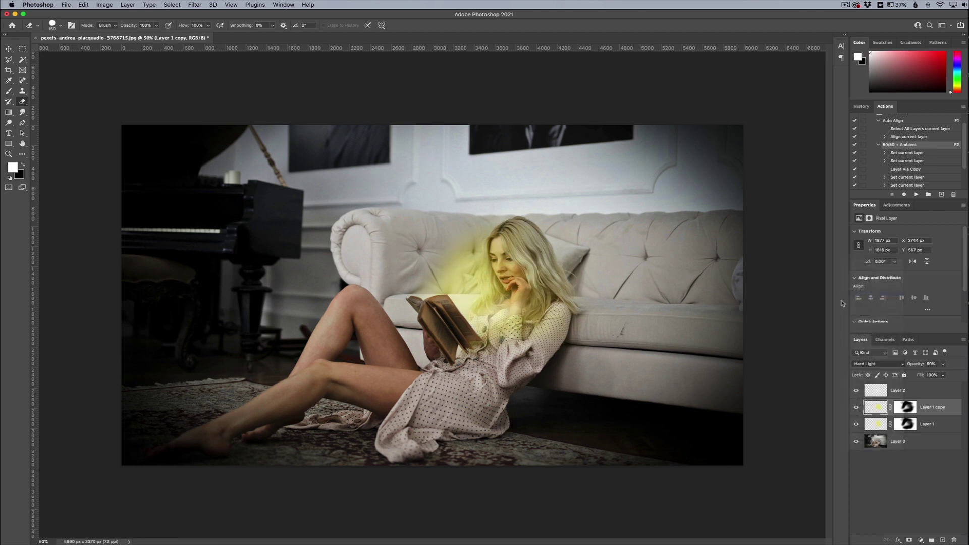
{"action": "left_click_drag", "start_coordinate": [912, 367], "coordinate": [897, 365]}
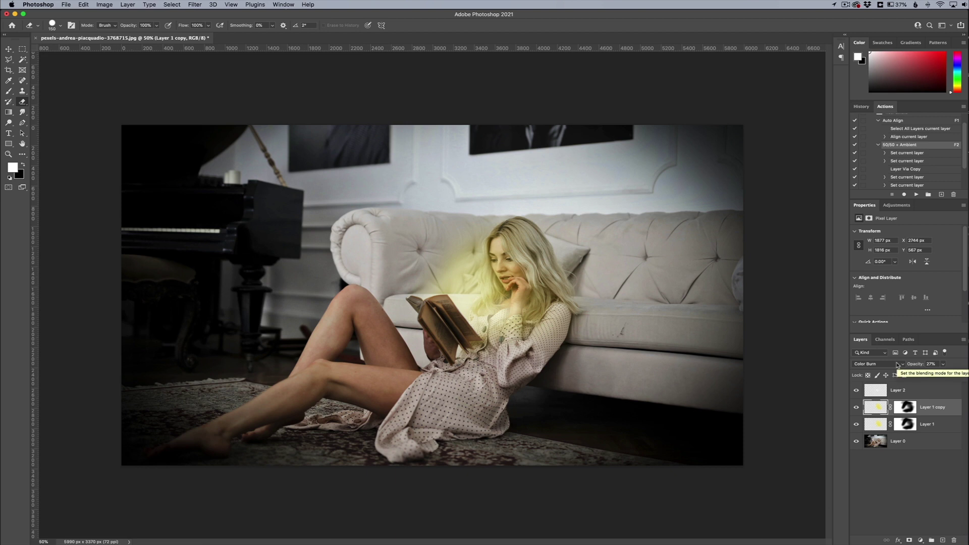